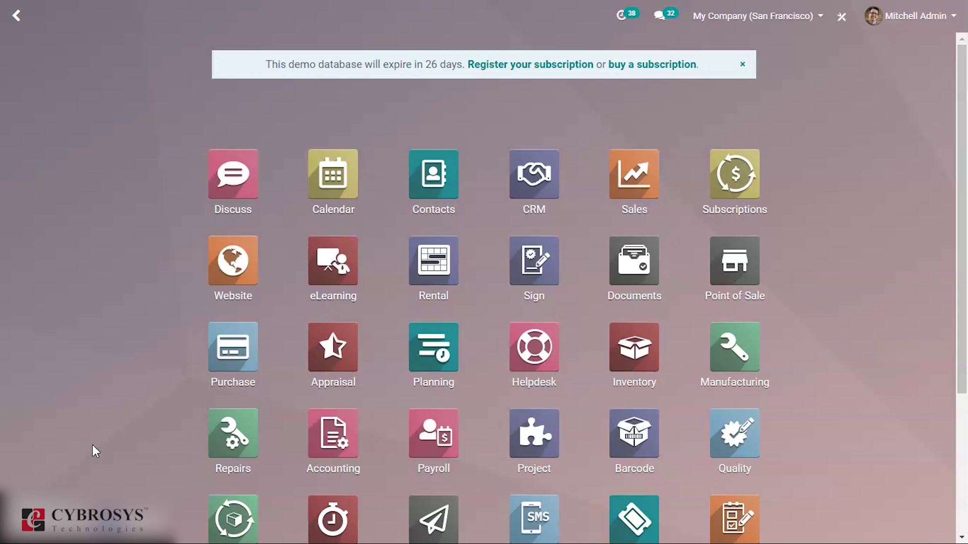
Find the Lunch app through the home-screen menu search and launch it.
{"action": "type", "text": "lucn"}
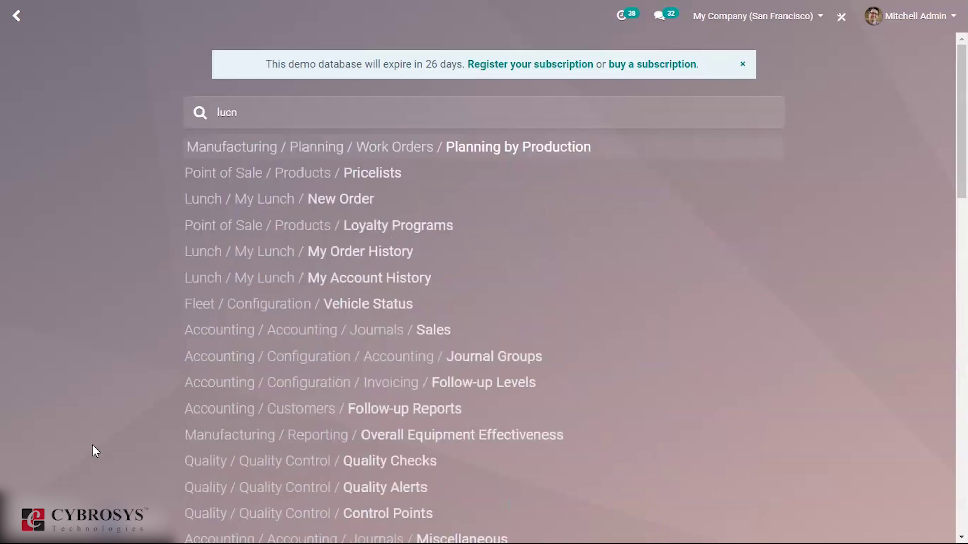
{"action": "key", "text": "BackSpace"}
{"action": "key", "text": "BackSpace"}
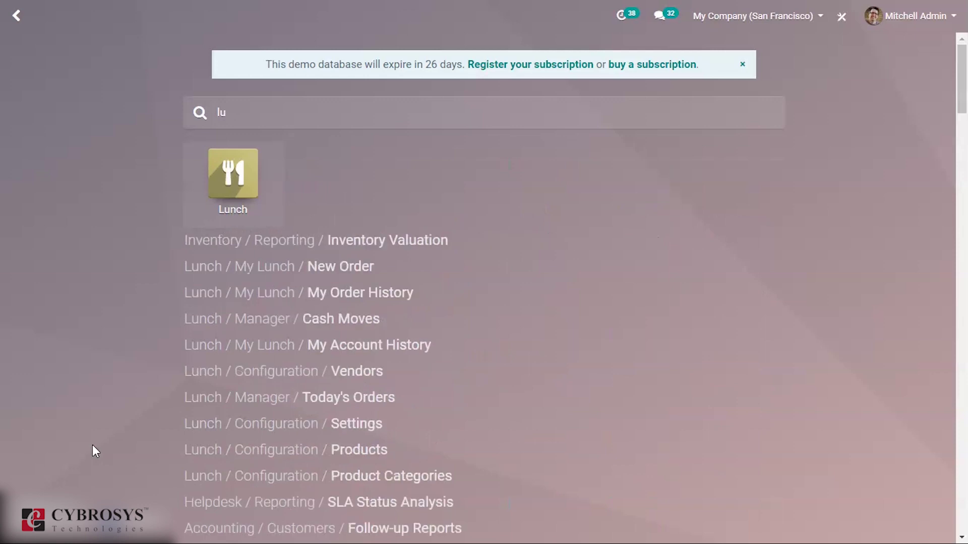
{"action": "left_click", "coordinate": [270, 162]}
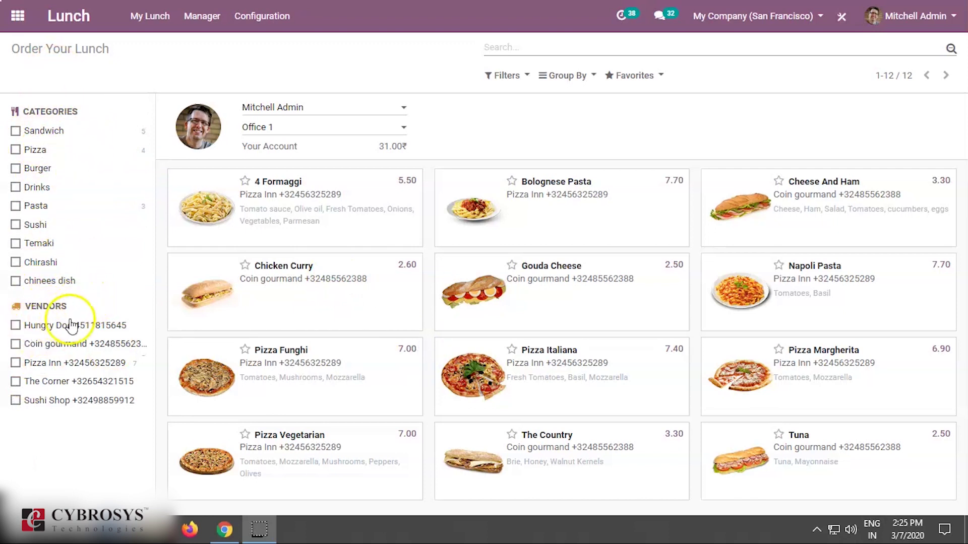
{"action": "left_click", "coordinate": [17, 327]}
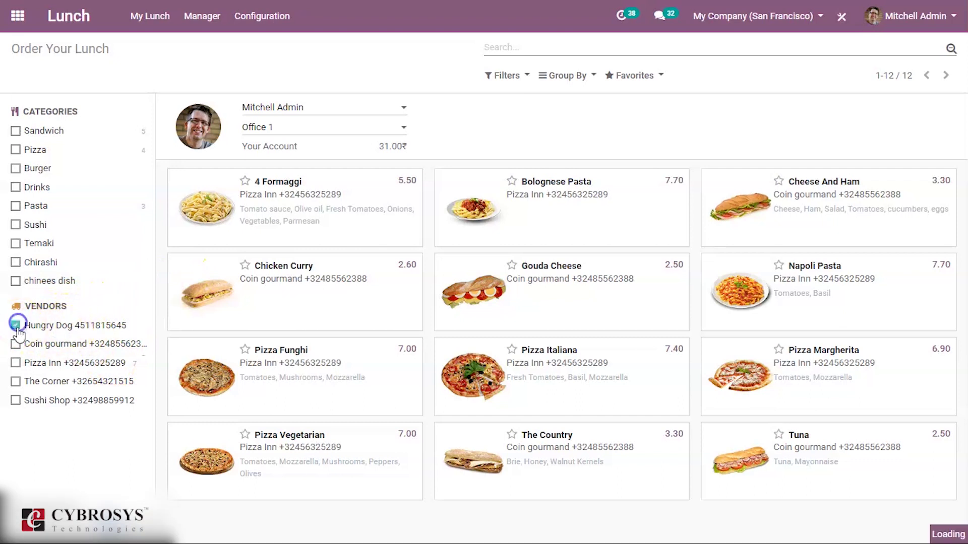
{"action": "left_click", "coordinate": [16, 323]}
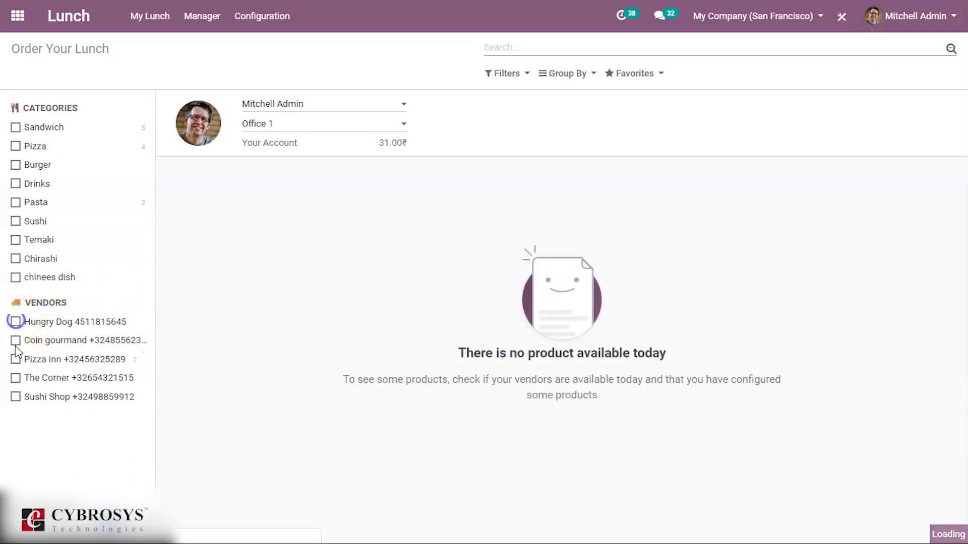
{"action": "left_click", "coordinate": [16, 340]}
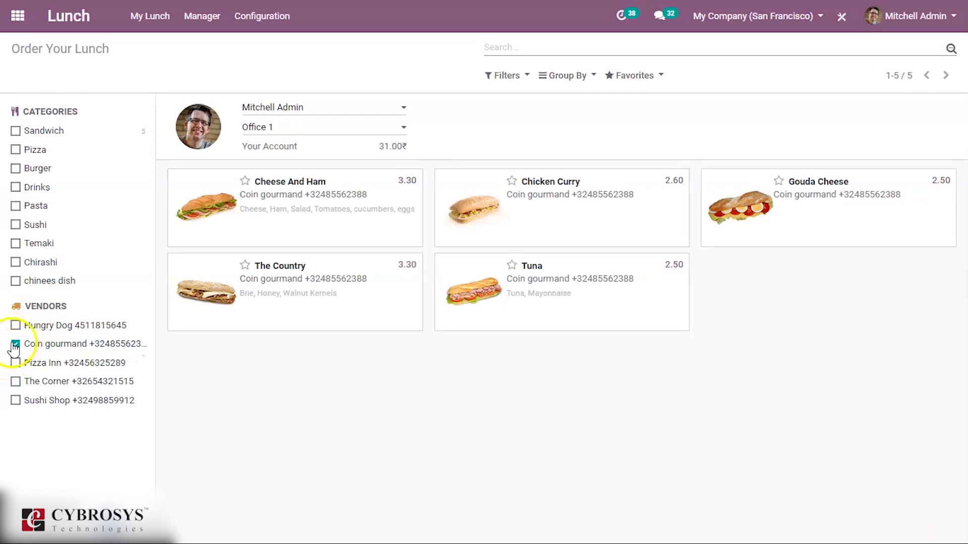
{"action": "left_click", "coordinate": [14, 344]}
{"action": "left_click", "coordinate": [14, 343]}
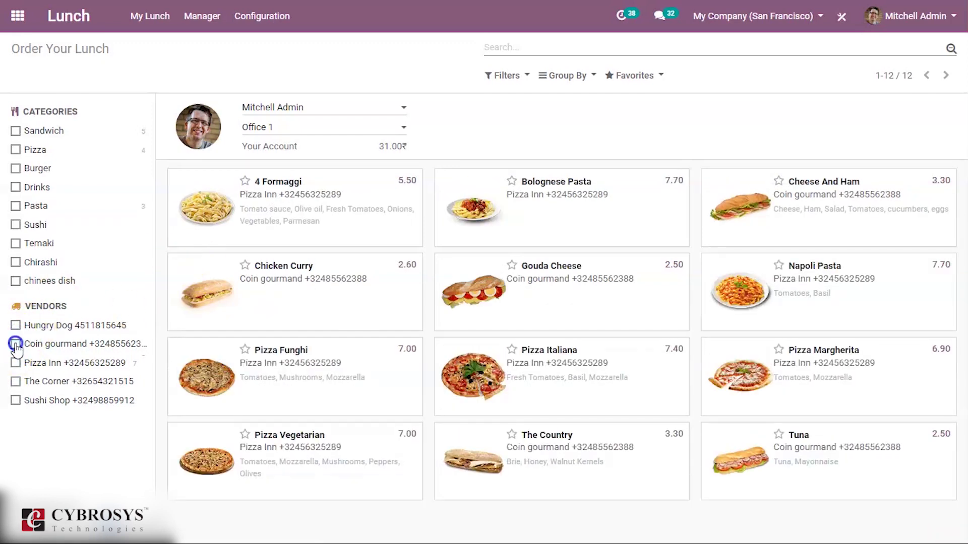
{"action": "left_click", "coordinate": [16, 364]}
{"action": "left_click", "coordinate": [16, 363]}
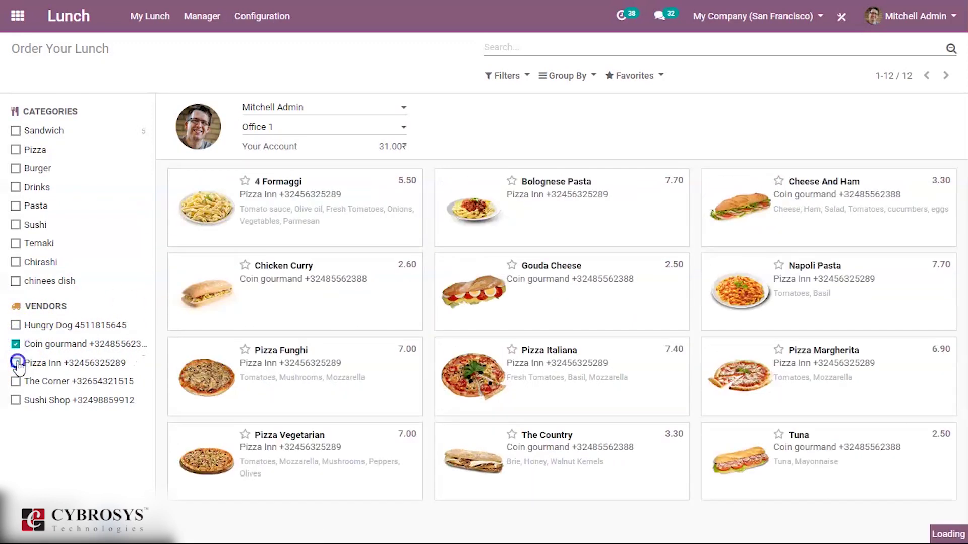
{"action": "left_click", "coordinate": [16, 346]}
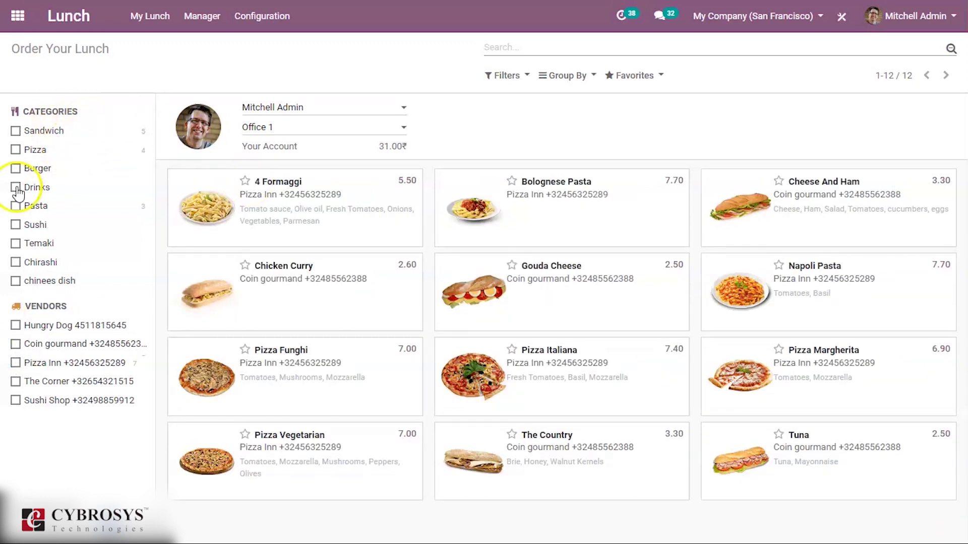
{"action": "left_click", "coordinate": [30, 185]}
{"action": "left_click", "coordinate": [34, 167]}
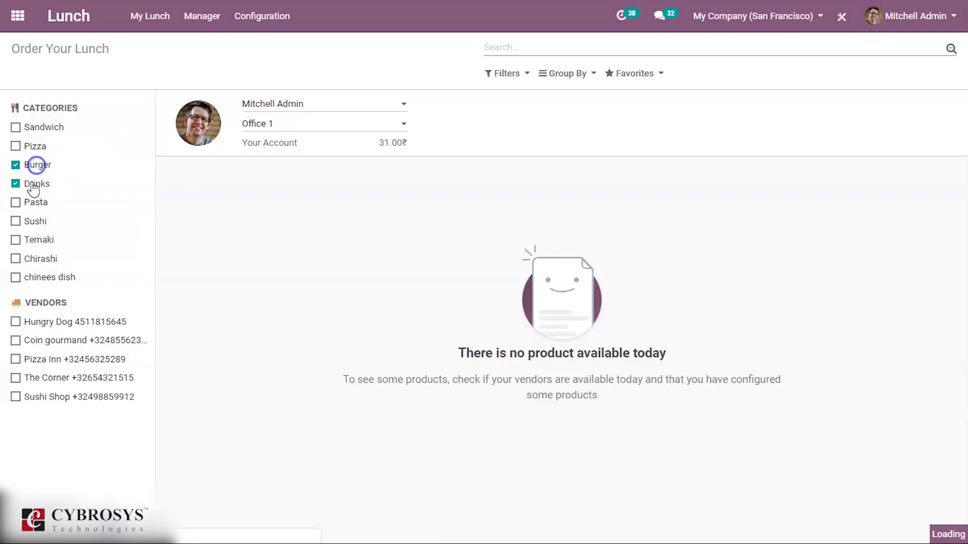
{"action": "left_click", "coordinate": [31, 187]}
{"action": "left_click", "coordinate": [41, 164]}
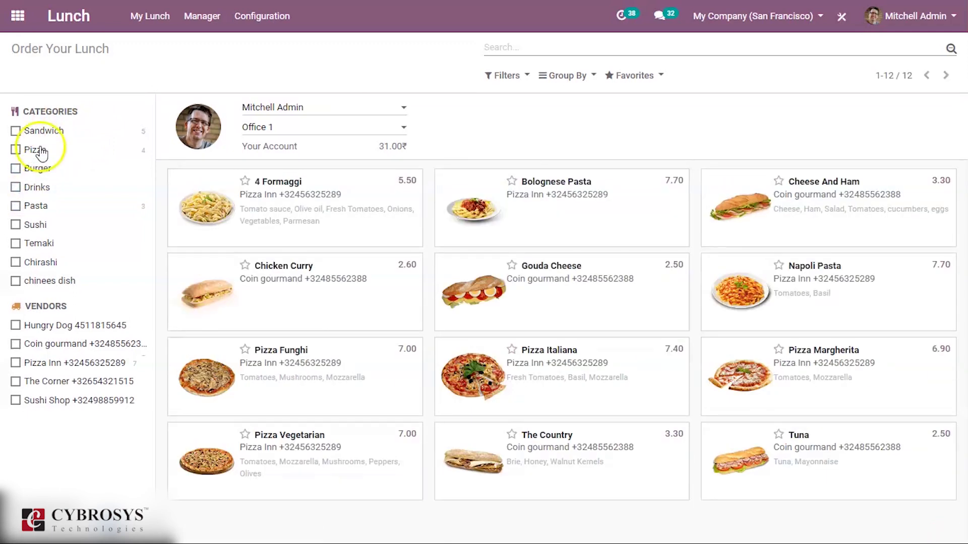
{"action": "left_click", "coordinate": [47, 134]}
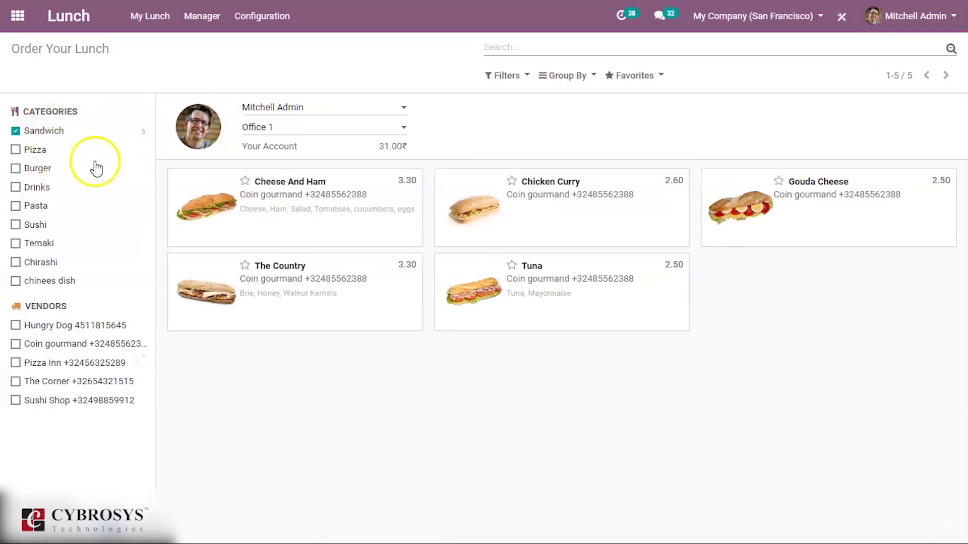
{"action": "left_click", "coordinate": [60, 131]}
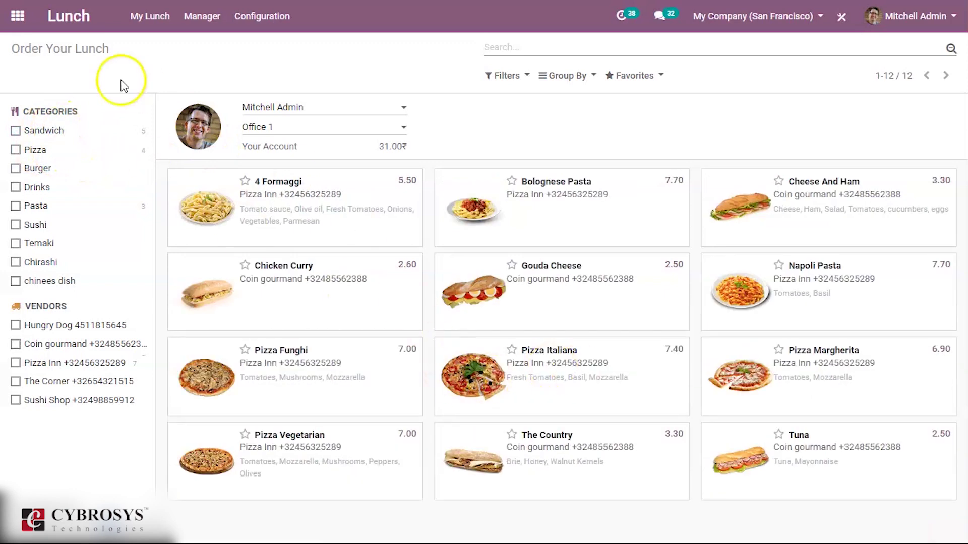
{"action": "left_click", "coordinate": [273, 107]}
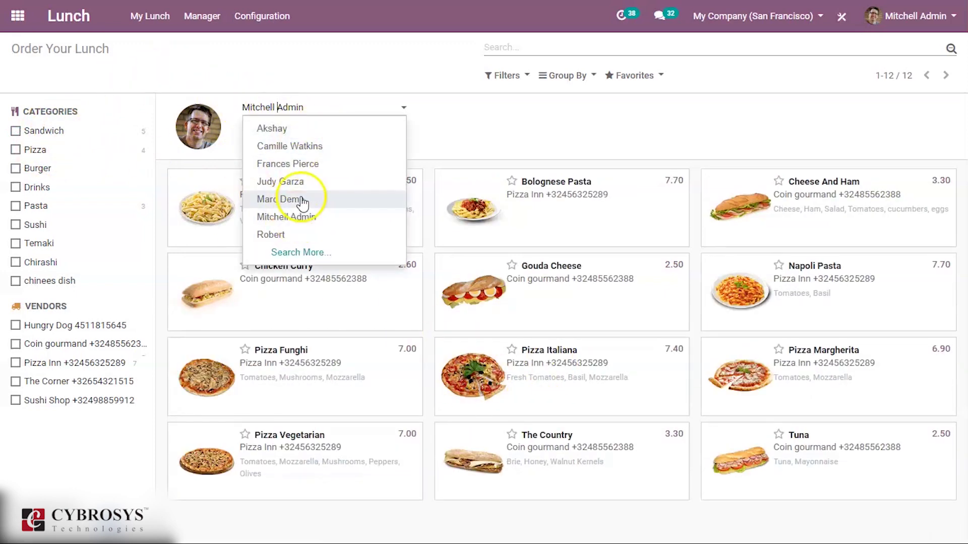
{"action": "left_click", "coordinate": [308, 166]}
{"action": "left_click", "coordinate": [322, 127]}
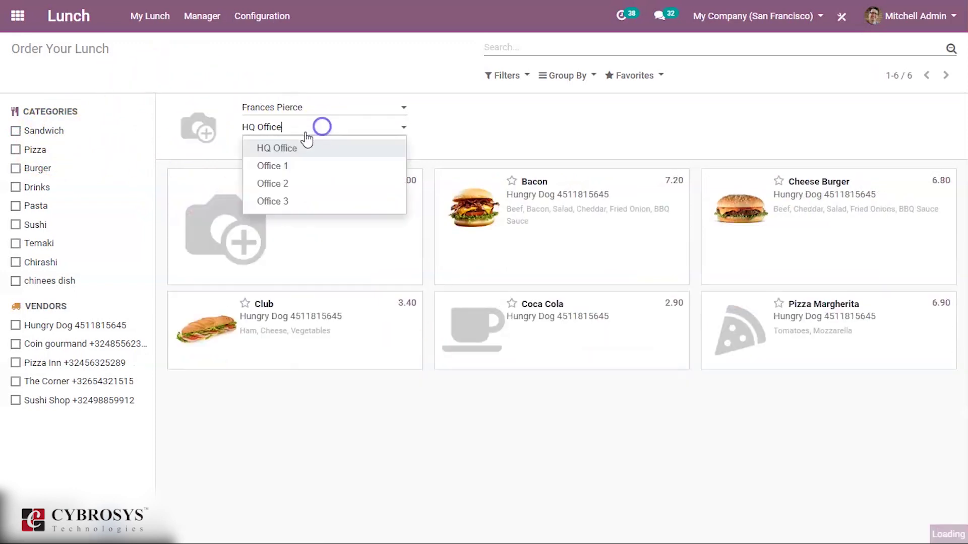
{"action": "left_click", "coordinate": [304, 172]}
{"action": "left_click", "coordinate": [296, 106]}
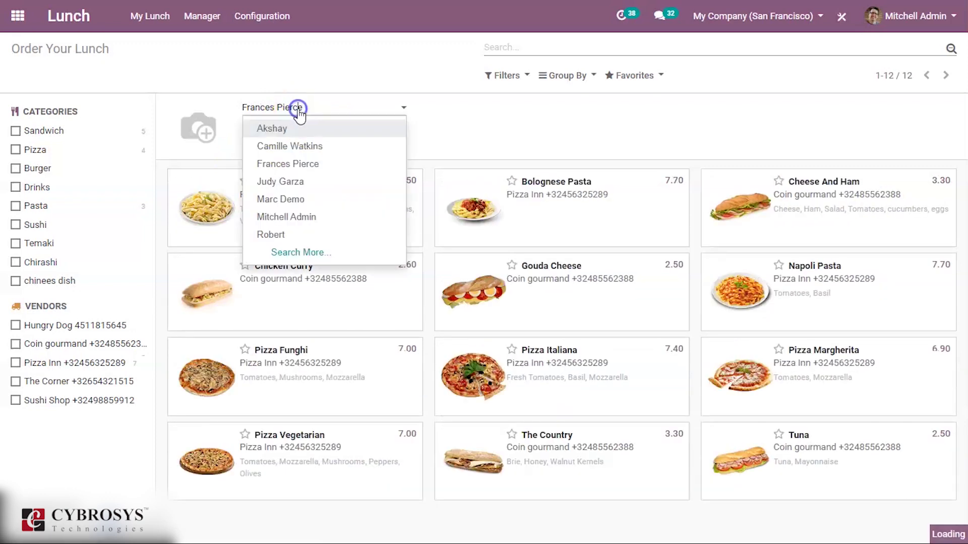
{"action": "left_click", "coordinate": [306, 182]}
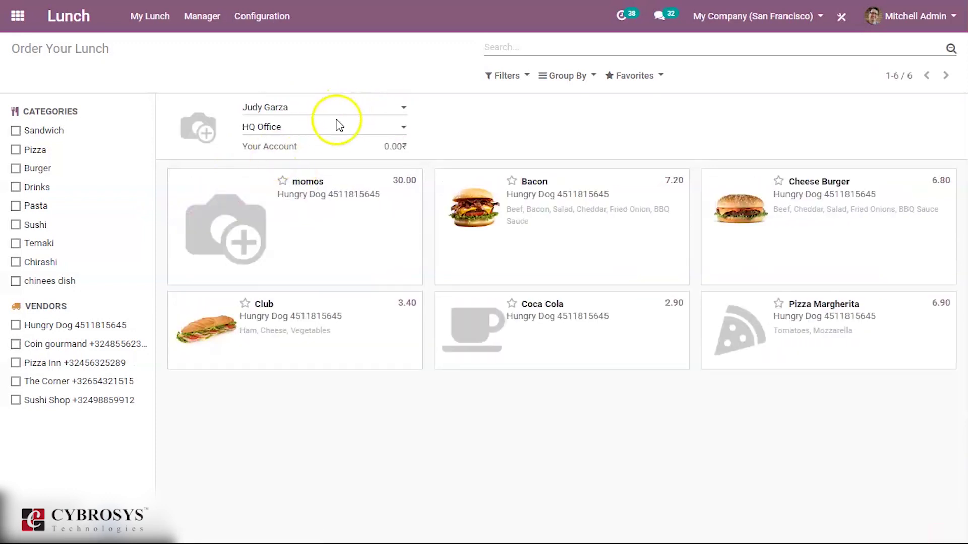
{"action": "left_click", "coordinate": [324, 108]}
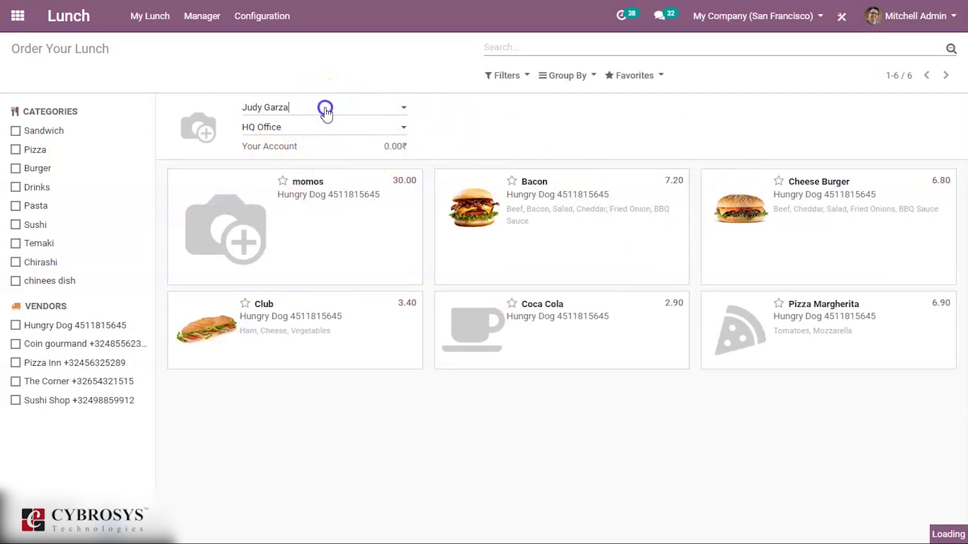
{"action": "left_click", "coordinate": [314, 213]}
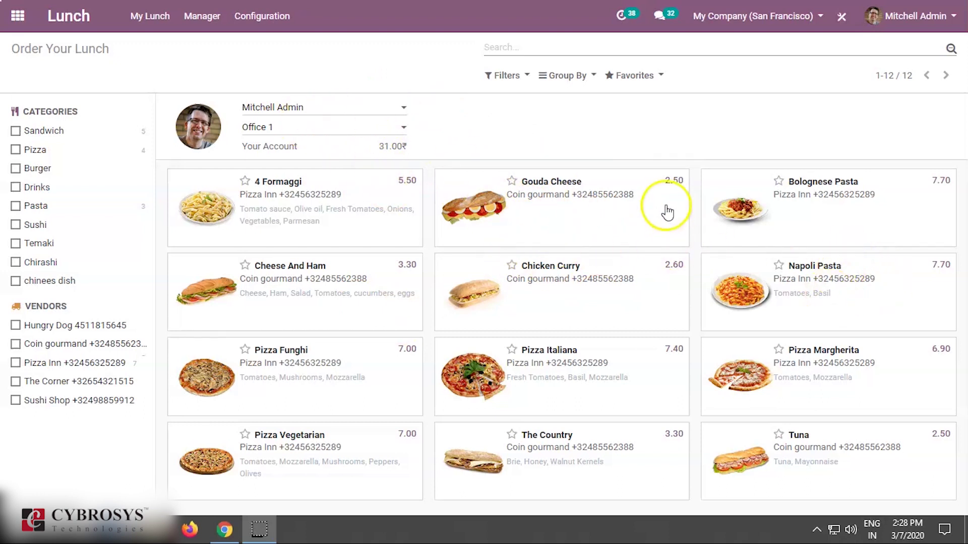
Order four Napoli Pasta for a 30.80 total.
{"action": "left_click", "coordinate": [869, 300]}
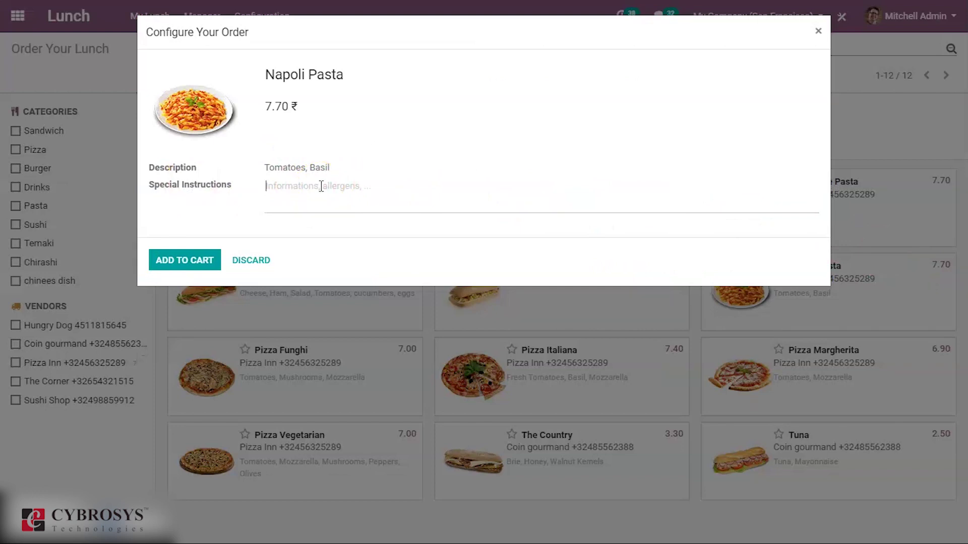
{"action": "left_click", "coordinate": [205, 265]}
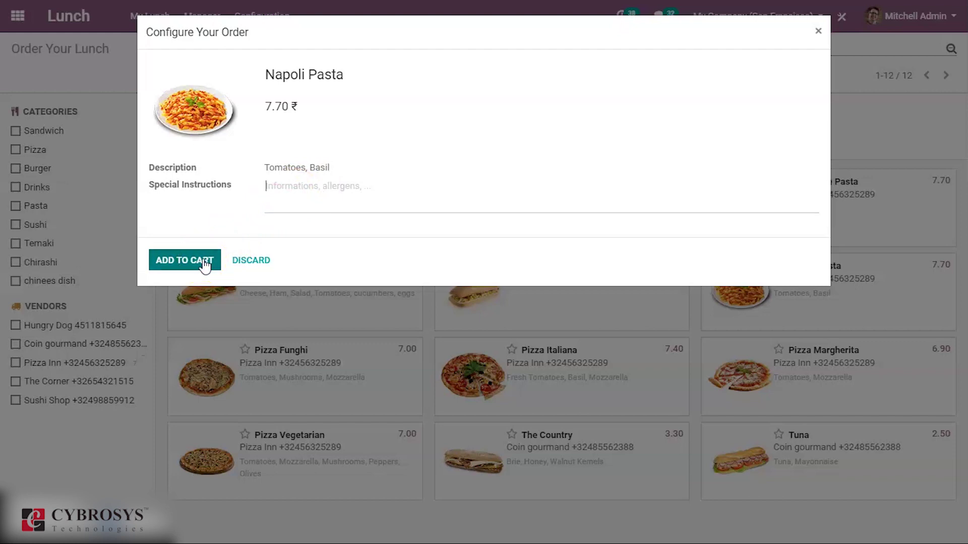
{"action": "left_click", "coordinate": [204, 261]}
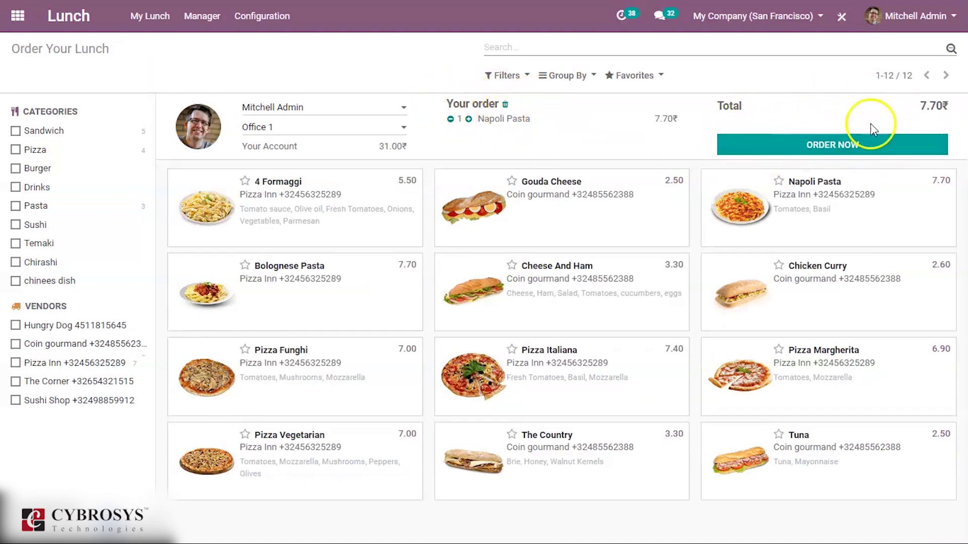
{"action": "left_click", "coordinate": [468, 120]}
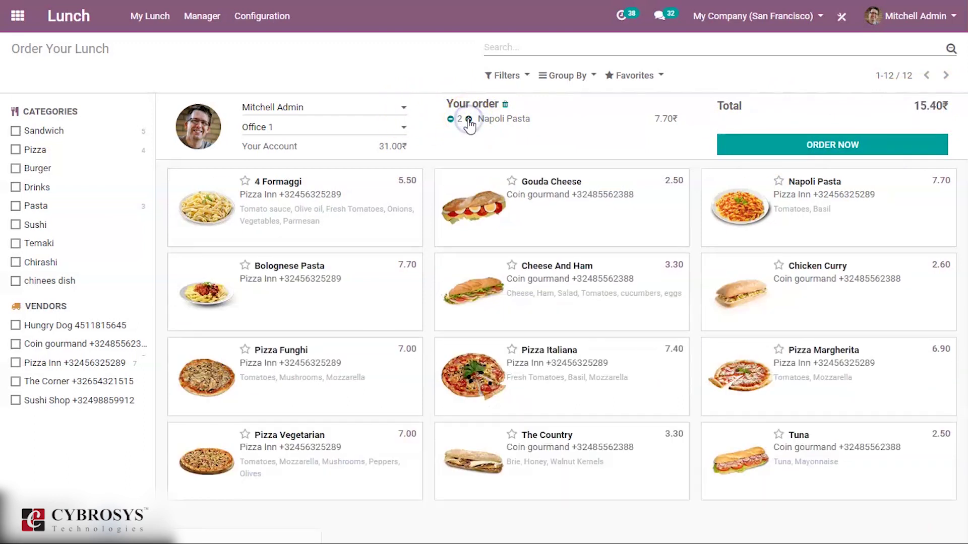
{"action": "left_click", "coordinate": [468, 120]}
{"action": "left_click", "coordinate": [468, 119]}
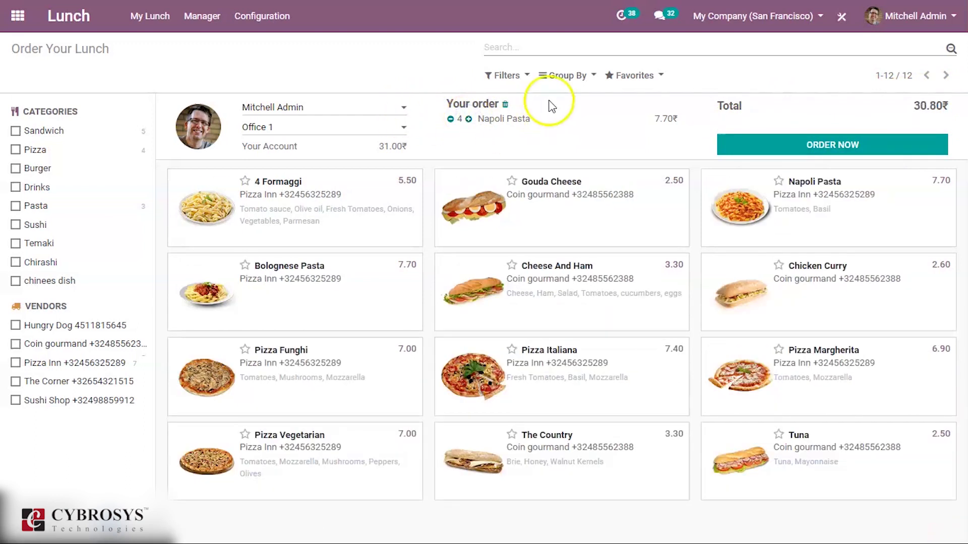
{"action": "left_click", "coordinate": [881, 146]}
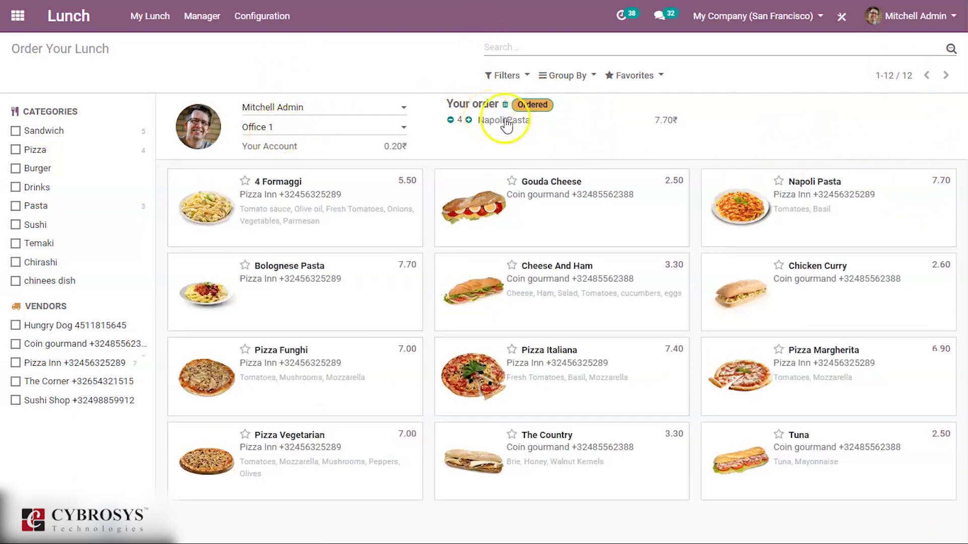
Browse My Orders history, expanding and collapsing the 01 Feb and 07 Mar 2020 groups.
{"action": "left_click", "coordinate": [171, 20]}
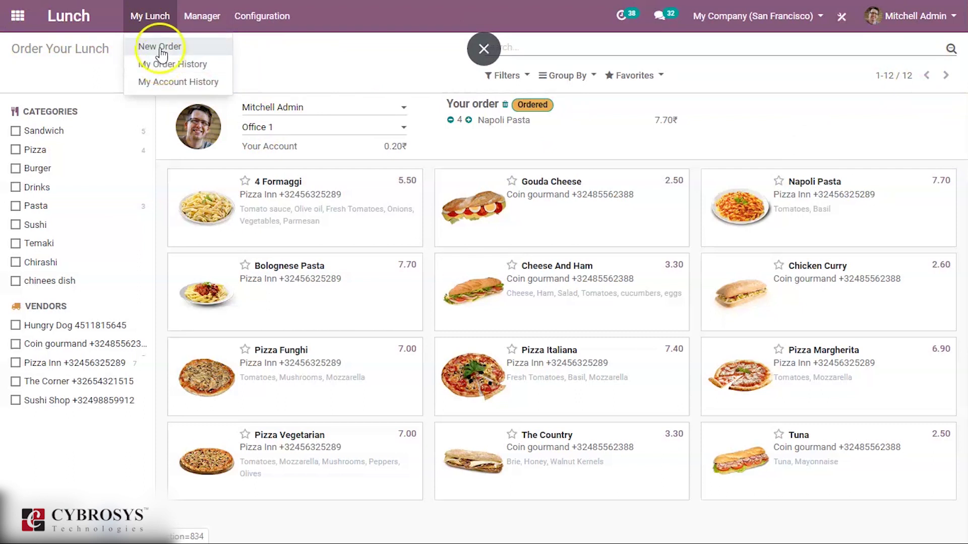
{"action": "left_click", "coordinate": [162, 64]}
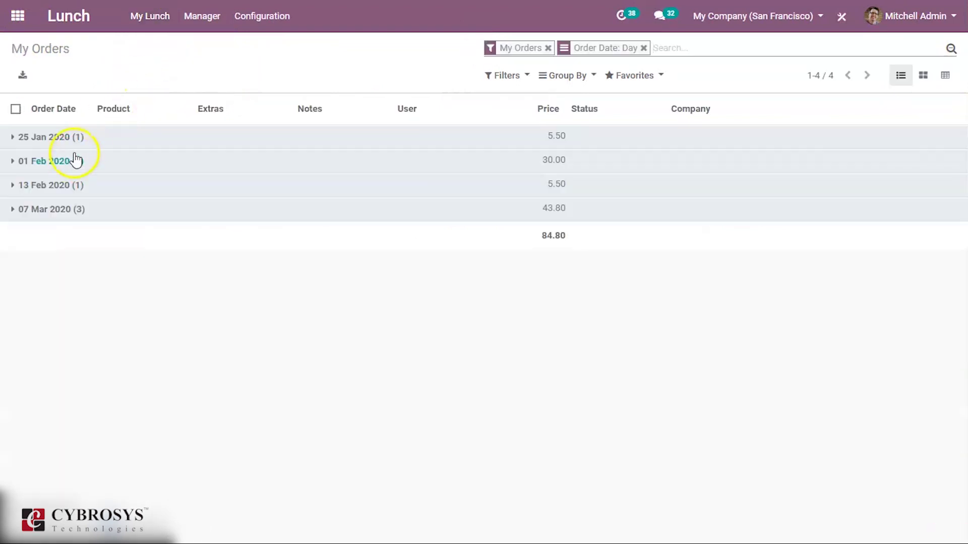
{"action": "left_click", "coordinate": [67, 160]}
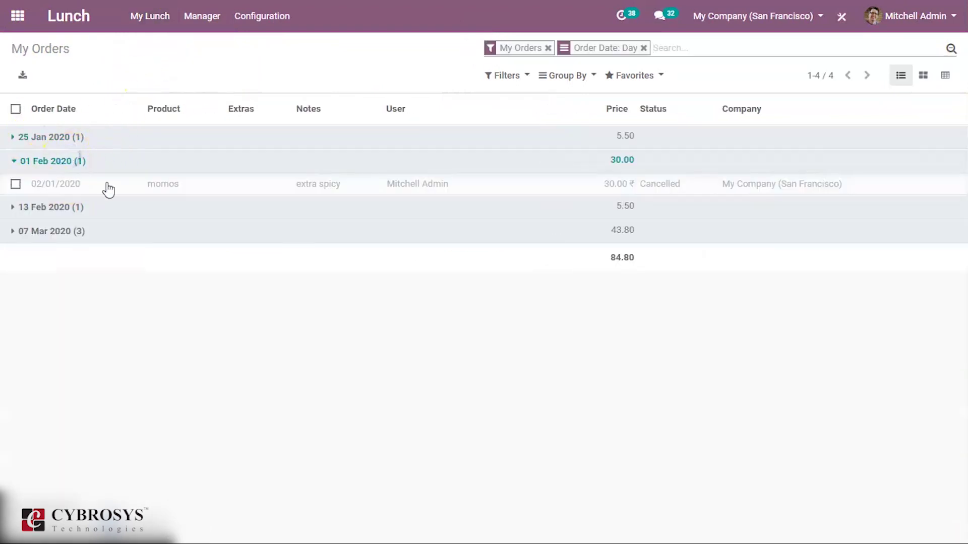
{"action": "left_click", "coordinate": [131, 233]}
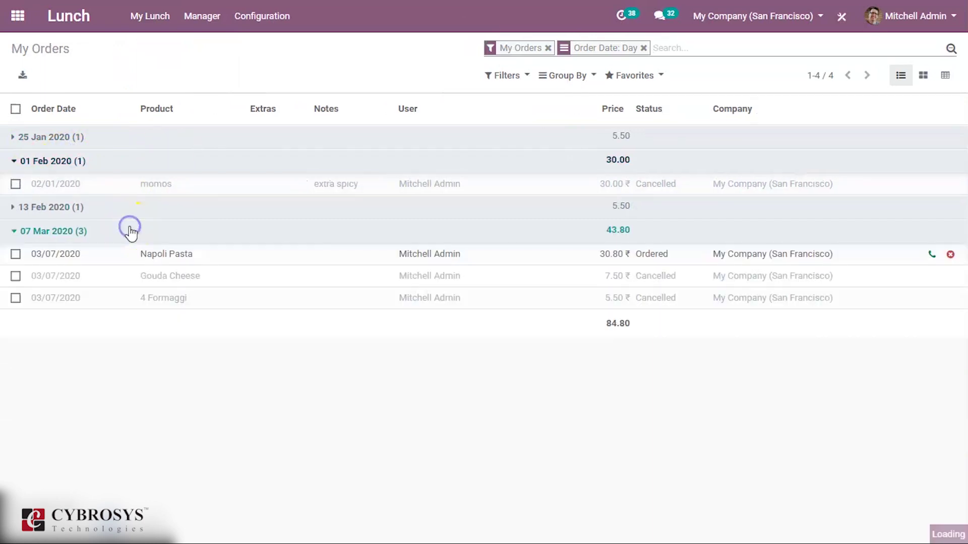
{"action": "left_click", "coordinate": [213, 162]}
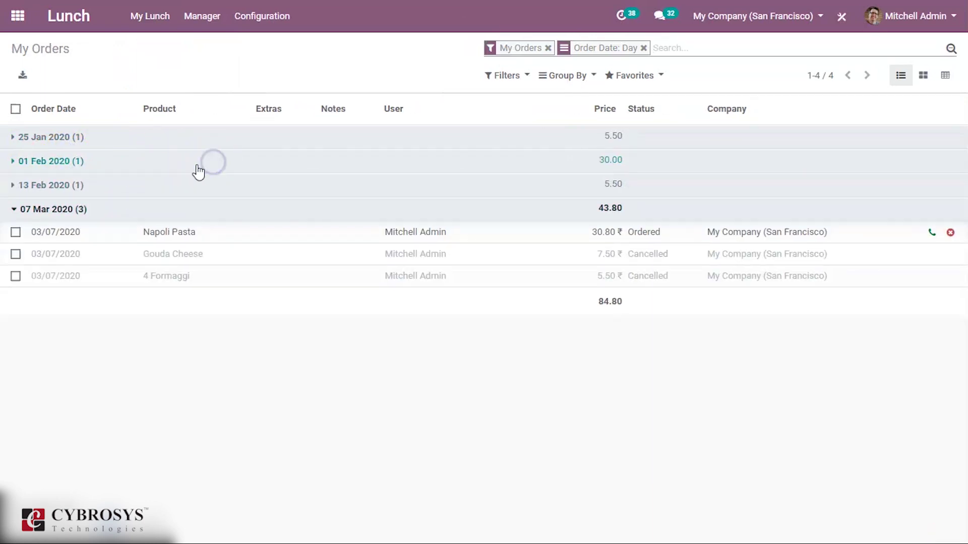
{"action": "left_click", "coordinate": [167, 212]}
{"action": "left_click", "coordinate": [167, 213]}
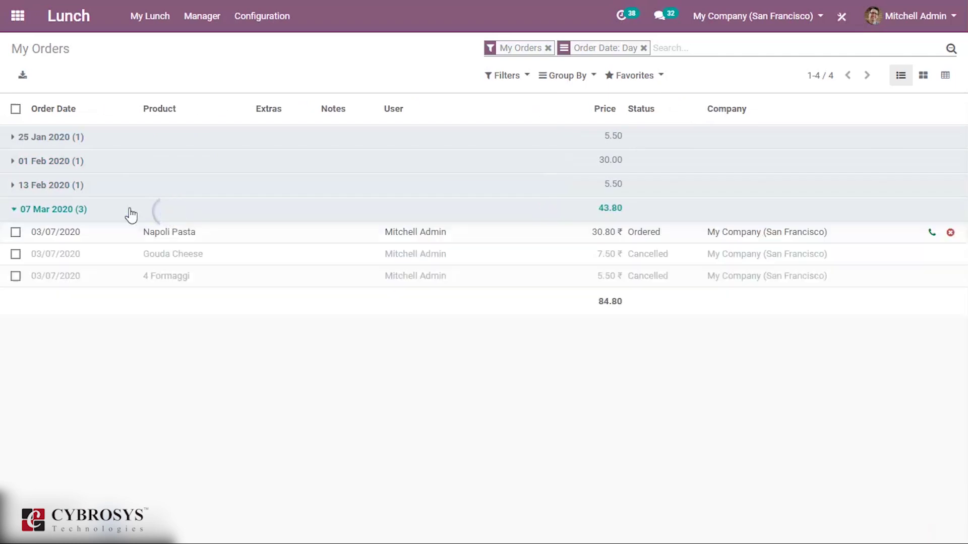
{"action": "left_click", "coordinate": [169, 237]}
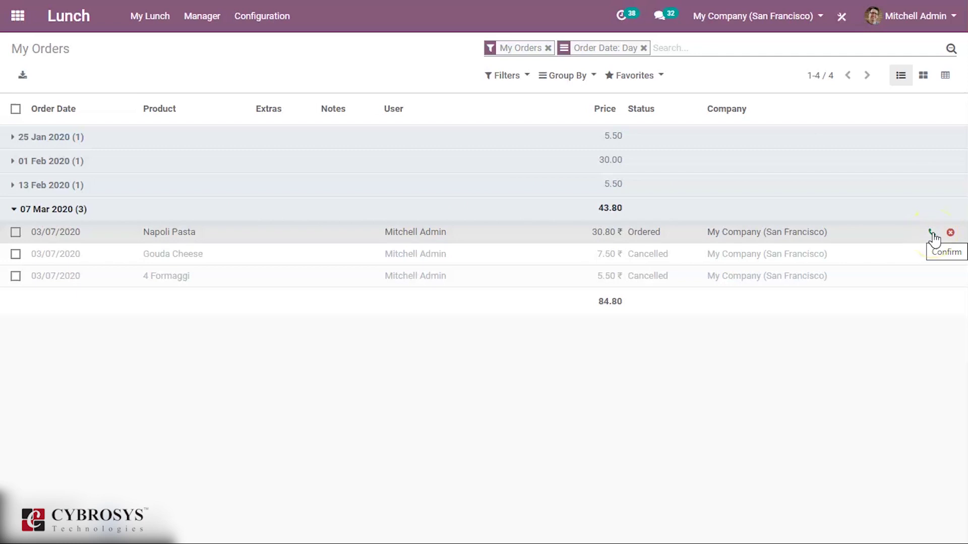
Mark the Napoli Pasta order as Received and go to My Lunch > New Order.
{"action": "left_click", "coordinate": [931, 233]}
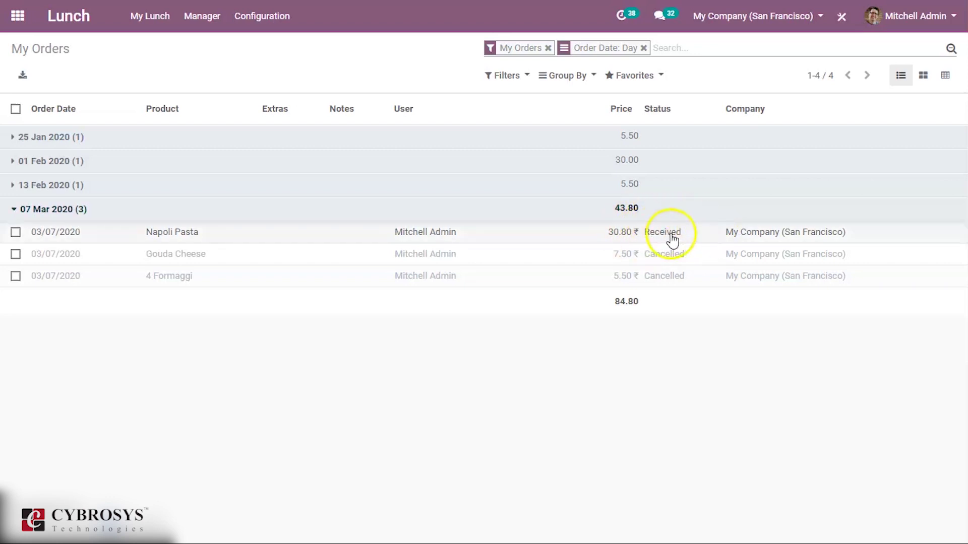
{"action": "left_click", "coordinate": [149, 16]}
{"action": "left_click", "coordinate": [155, 45]}
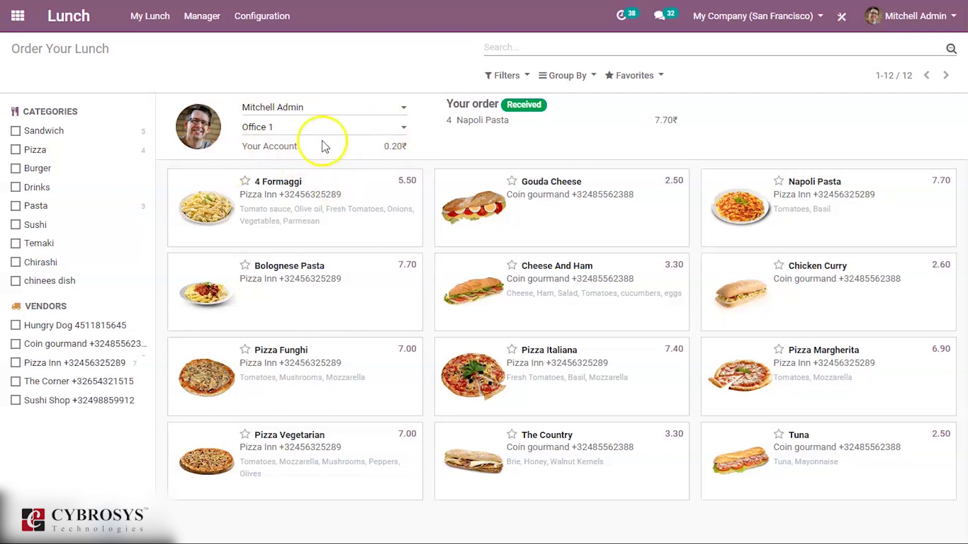
For another employee, cart one Bacon (7.20) and try ordering, dismissing the insufficient-funds error.
{"action": "left_click", "coordinate": [301, 107]}
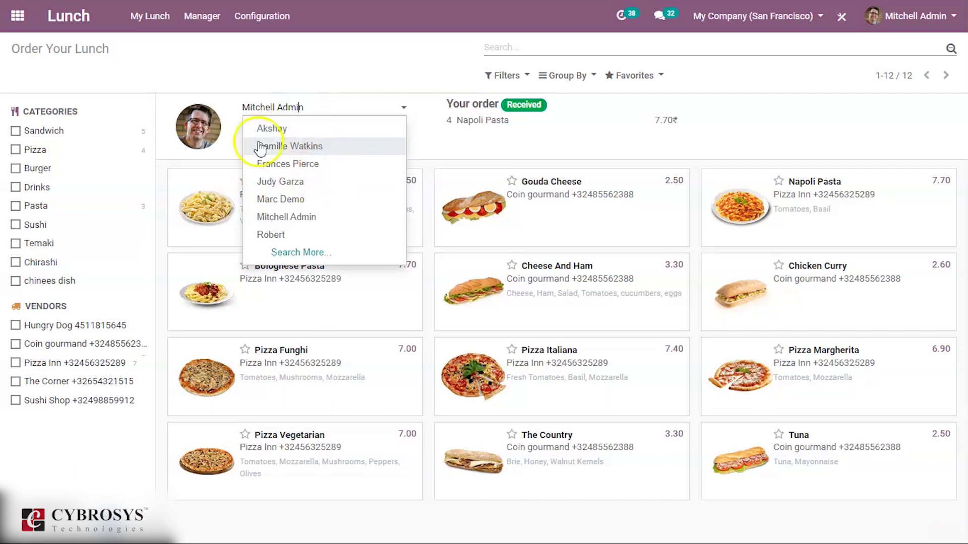
{"action": "left_click", "coordinate": [295, 129]}
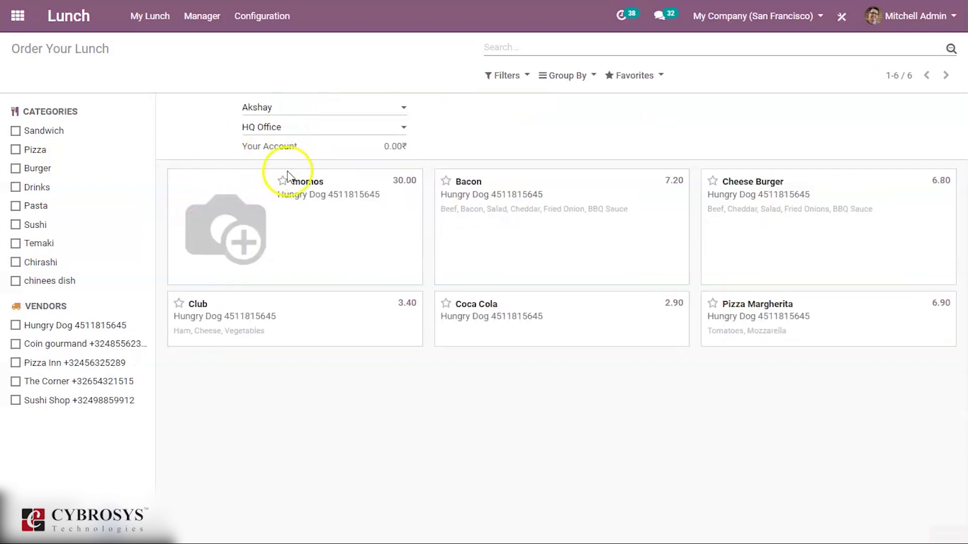
{"action": "left_click", "coordinate": [510, 206]}
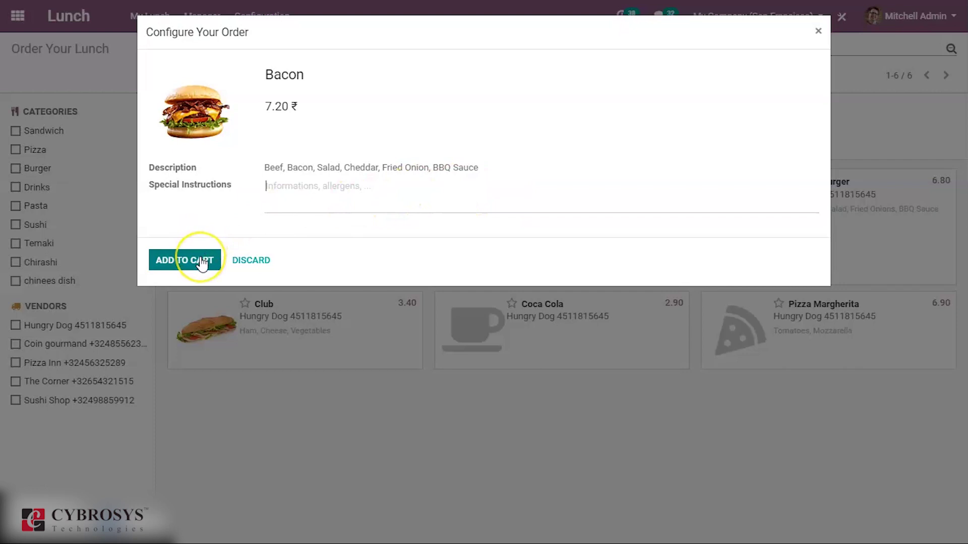
{"action": "left_click", "coordinate": [201, 262]}
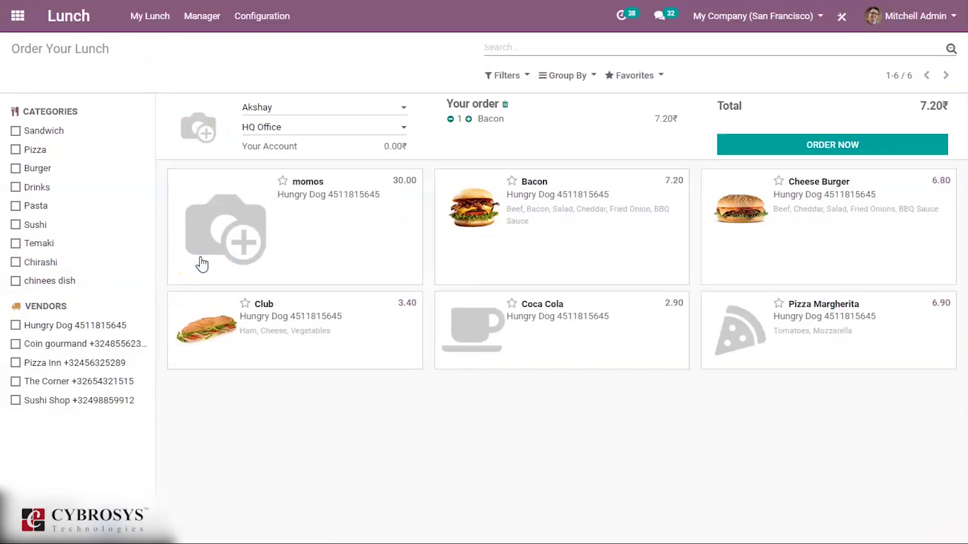
{"action": "left_click", "coordinate": [807, 150]}
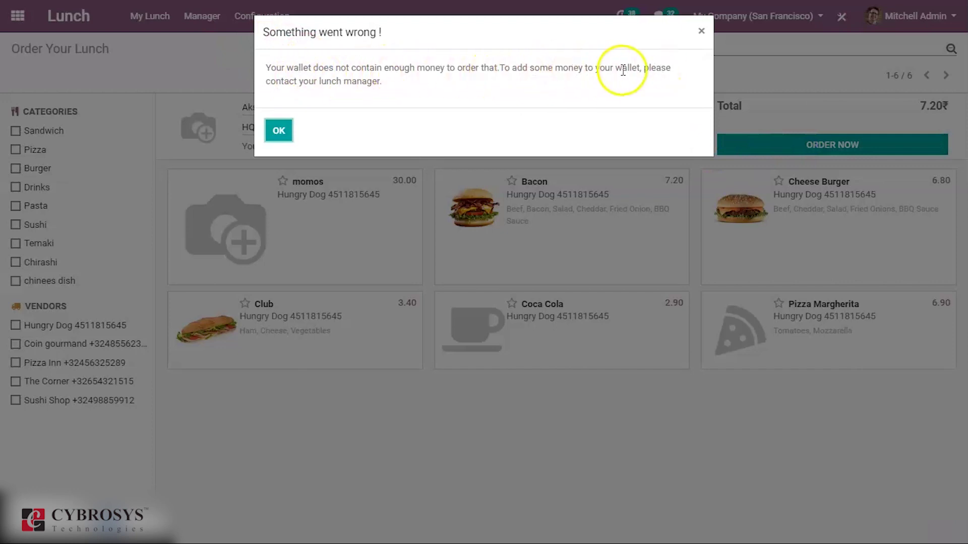
{"action": "left_click", "coordinate": [277, 132]}
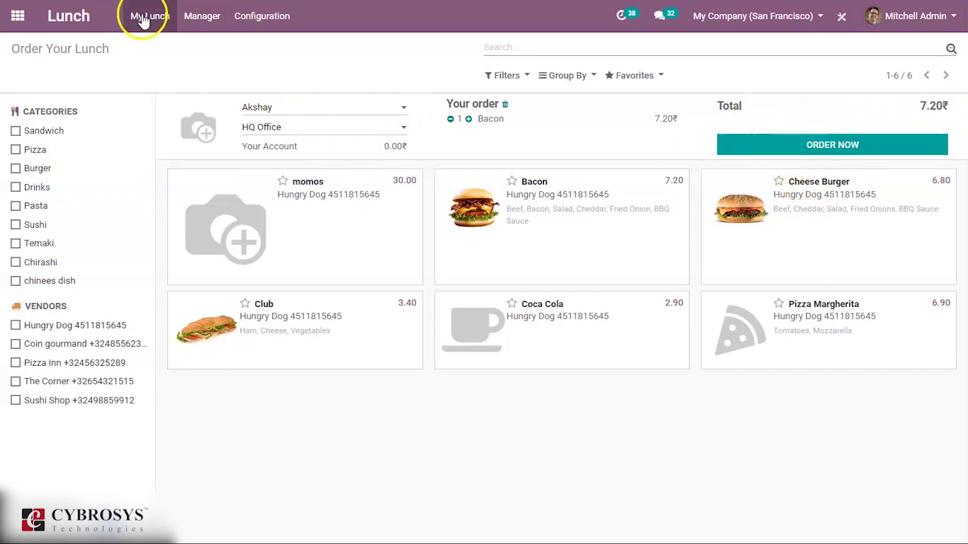
{"action": "left_click", "coordinate": [203, 17]}
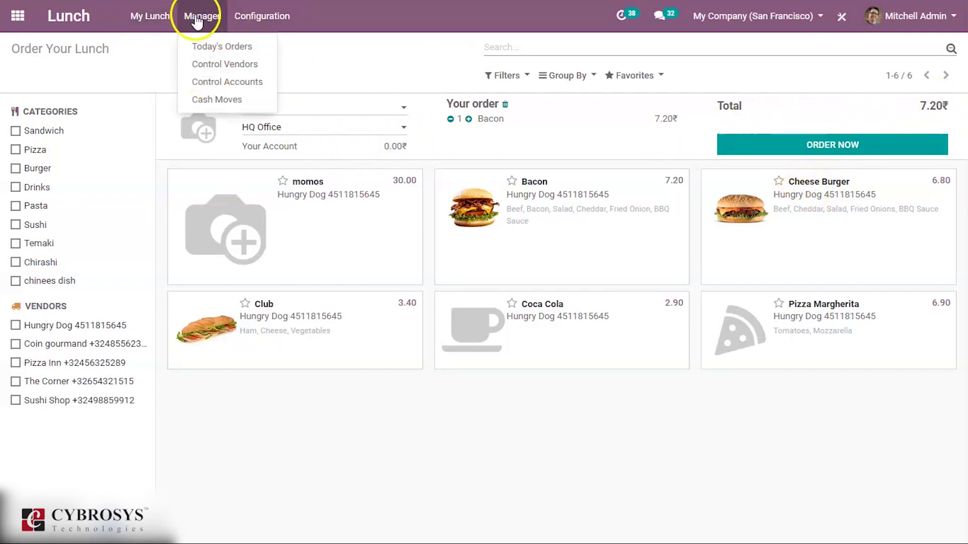
Create and save a 200.00 cash move for the other employee in Cash Moves.
{"action": "left_click", "coordinate": [217, 99]}
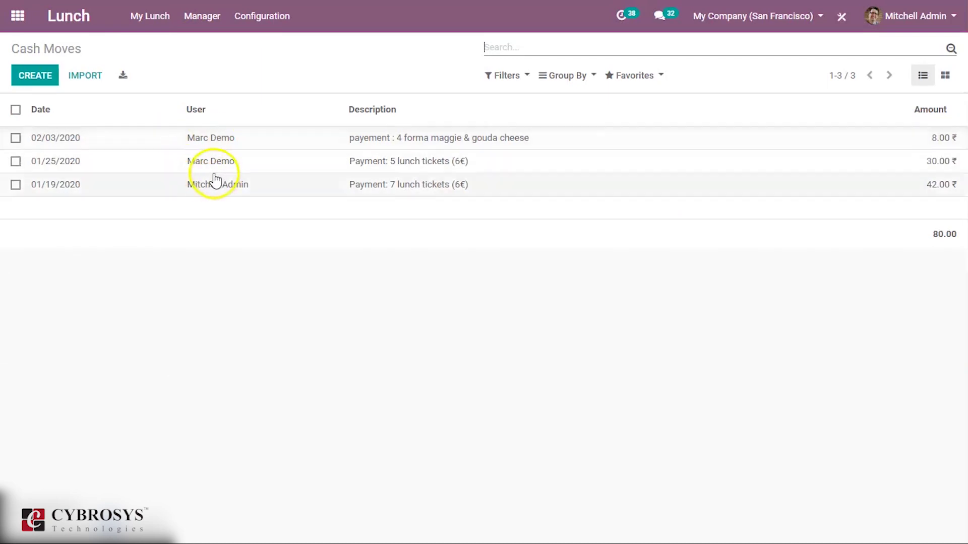
{"action": "left_click", "coordinate": [33, 76]}
{"action": "left_click", "coordinate": [238, 140]}
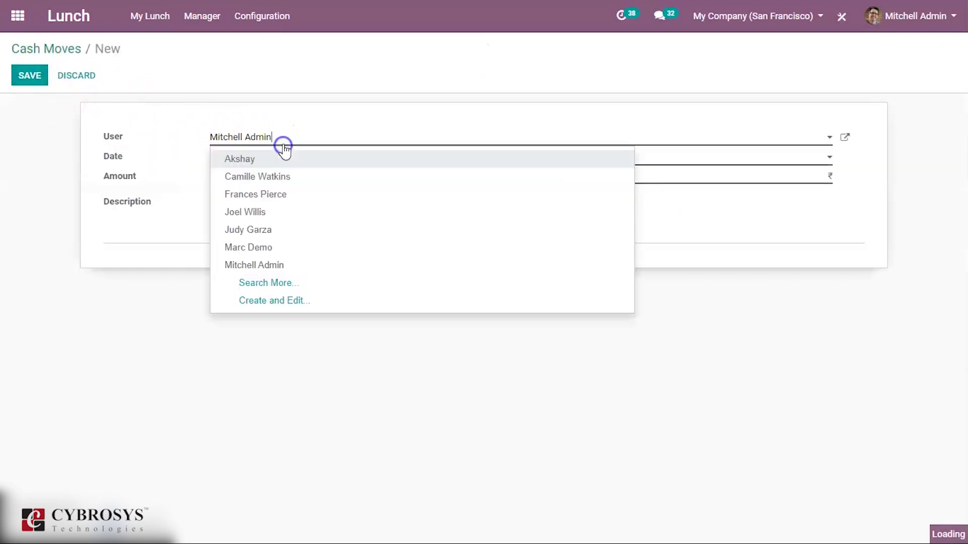
{"action": "left_click", "coordinate": [281, 159]}
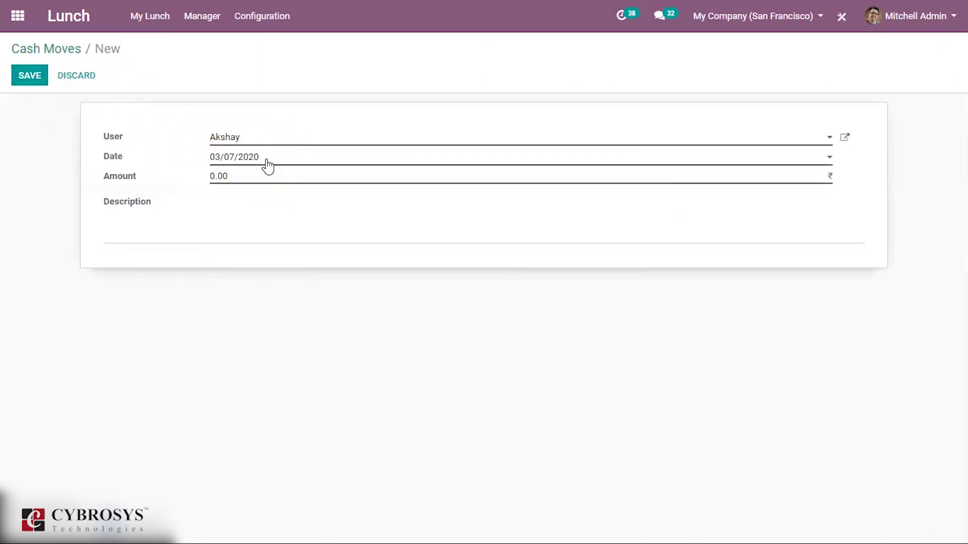
{"action": "left_click", "coordinate": [255, 177]}
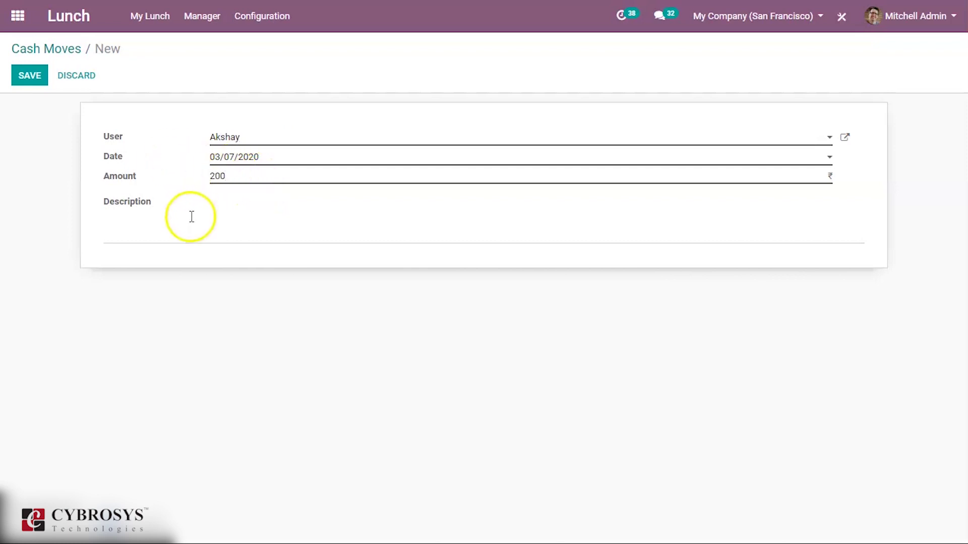
{"action": "left_click", "coordinate": [29, 80]}
{"action": "left_click", "coordinate": [61, 48]}
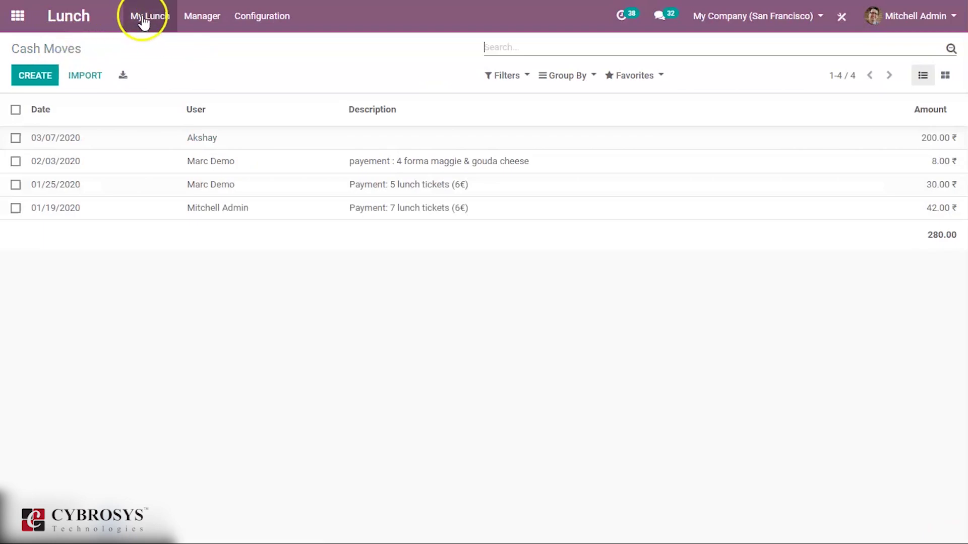
{"action": "left_click", "coordinate": [143, 22]}
{"action": "left_click", "coordinate": [186, 26]}
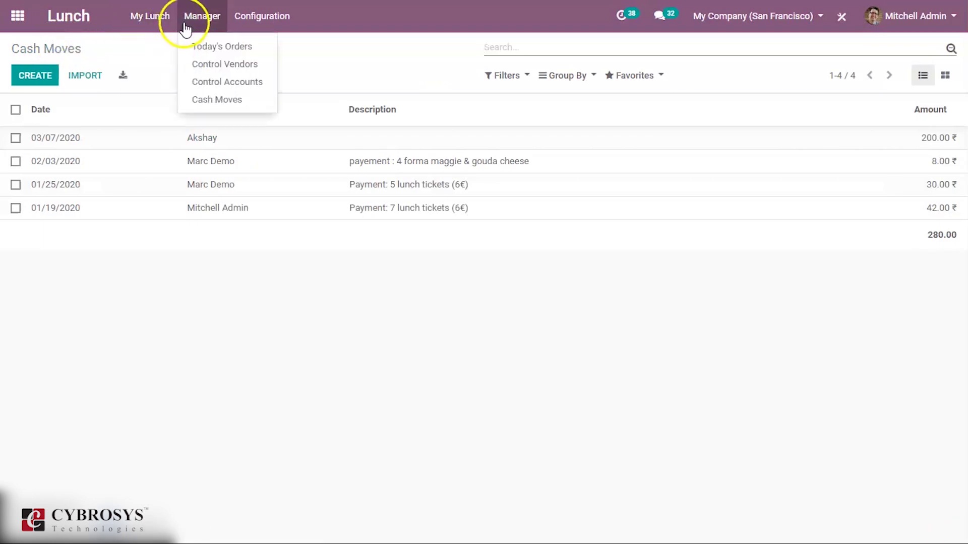
Place the other employee's Bacon order, leaving 192.80 on his account.
{"action": "left_click", "coordinate": [149, 28]}
{"action": "left_click", "coordinate": [148, 44]}
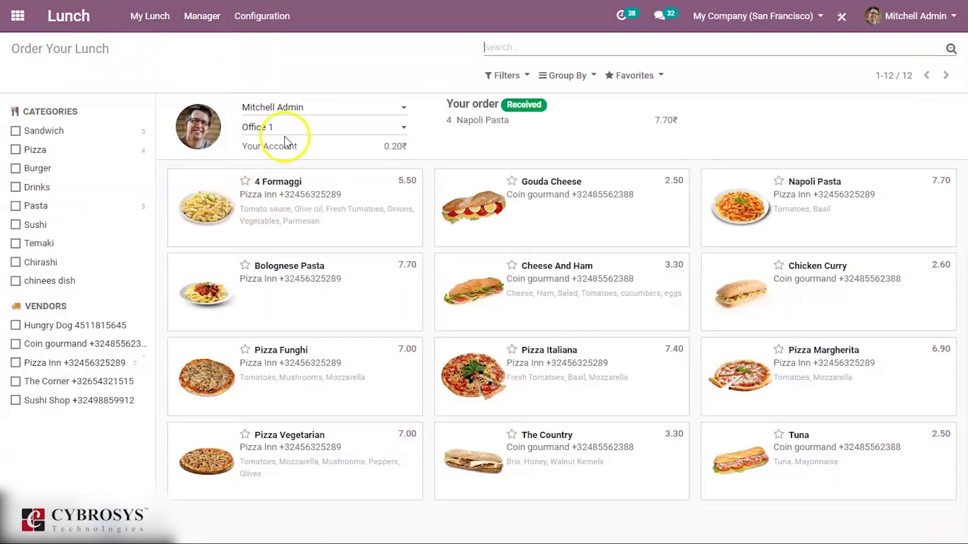
{"action": "left_click", "coordinate": [281, 111]}
{"action": "left_click", "coordinate": [283, 129]}
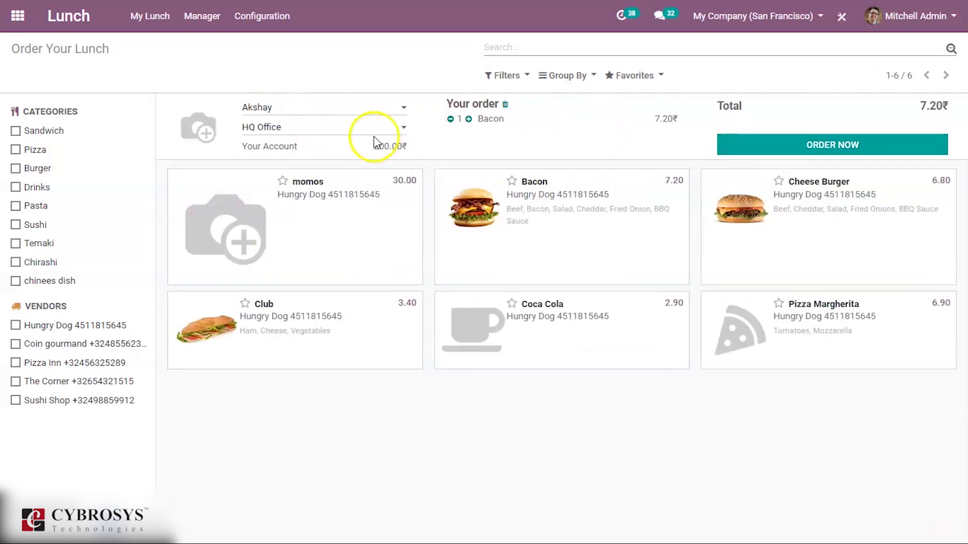
{"action": "left_click", "coordinate": [847, 148]}
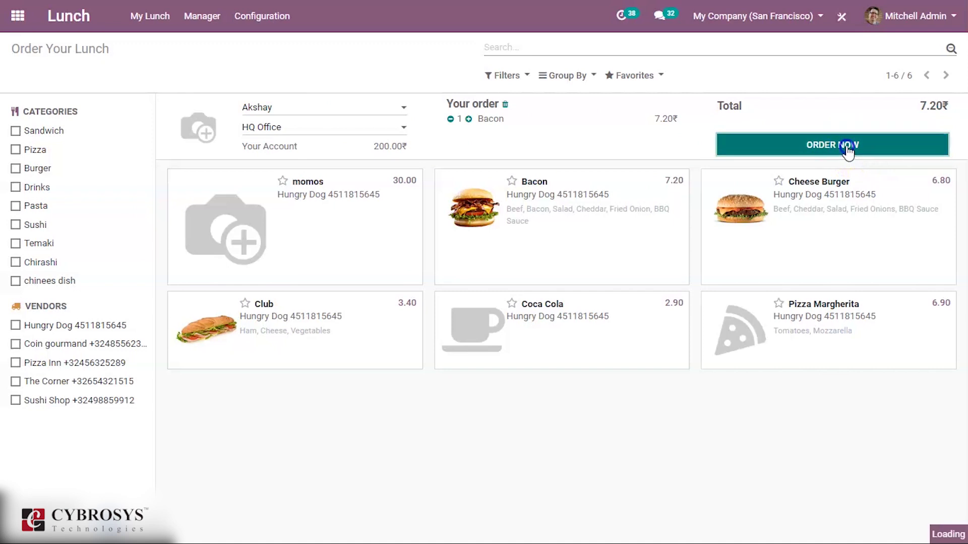
{"action": "left_click", "coordinate": [193, 22]}
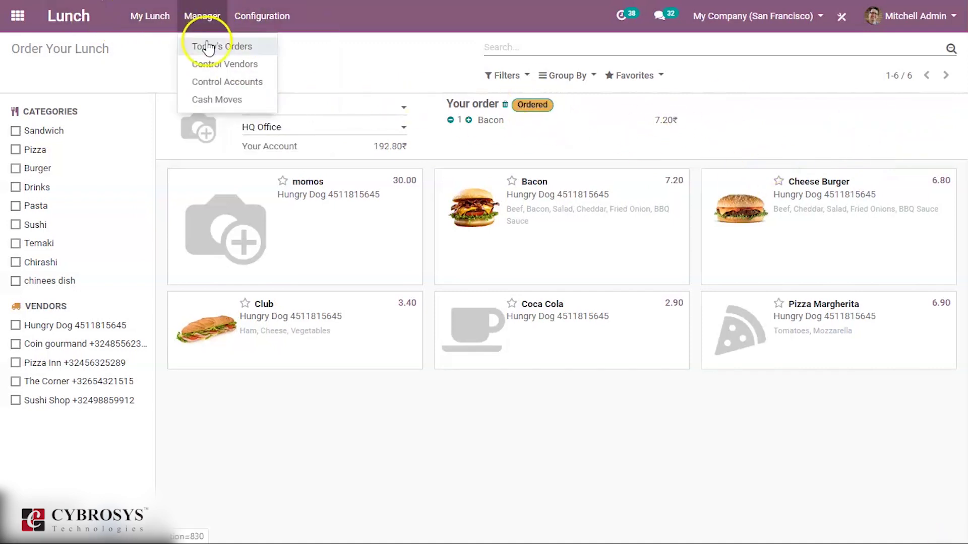
In Today's Orders, expand Hungry Dog and mark the Bacon order Received.
{"action": "left_click", "coordinate": [208, 47]}
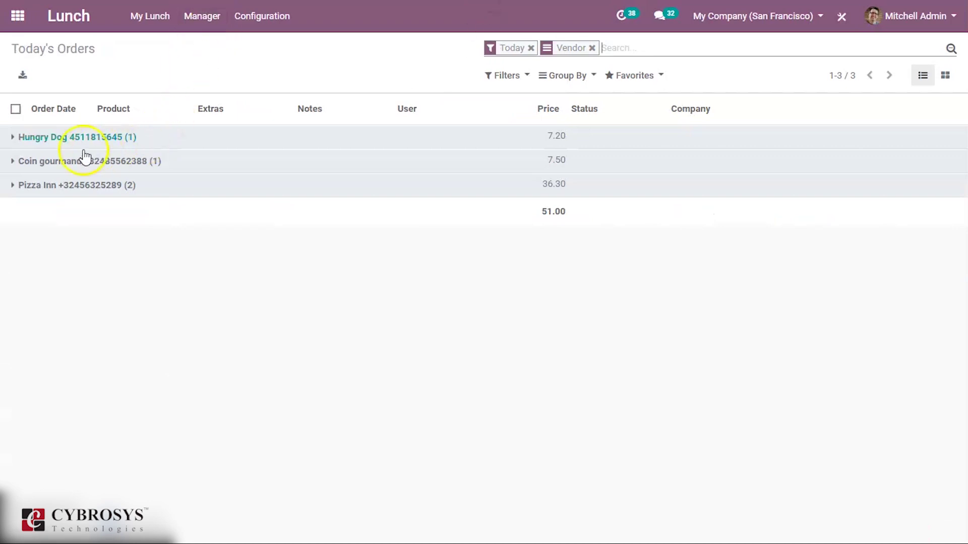
{"action": "left_click", "coordinate": [49, 137]}
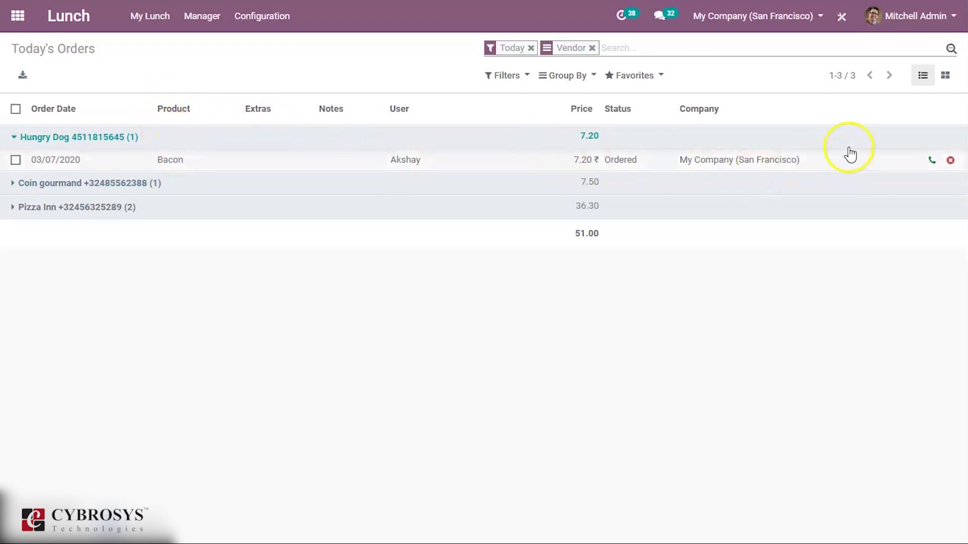
{"action": "left_click_drag", "start_coordinate": [736, 160], "coordinate": [799, 162]}
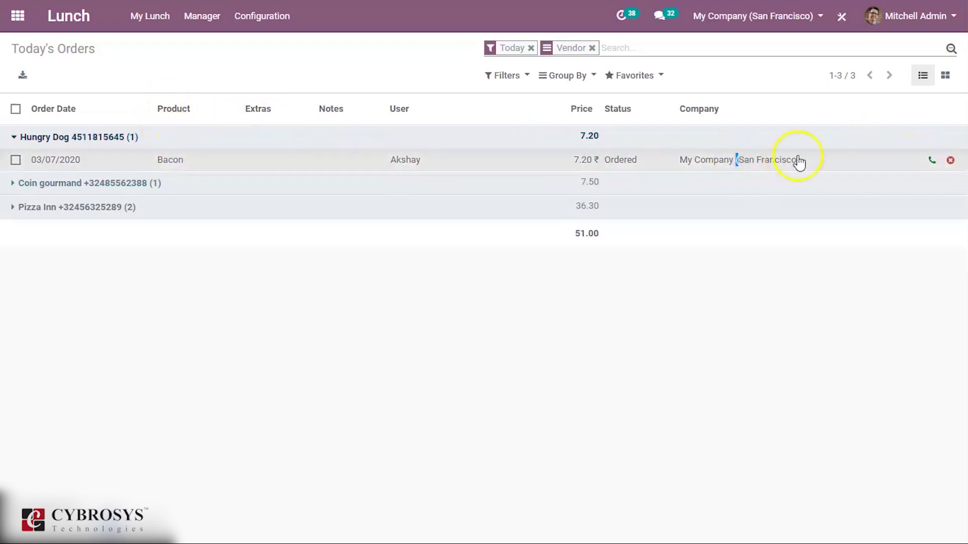
{"action": "left_click", "coordinate": [889, 180]}
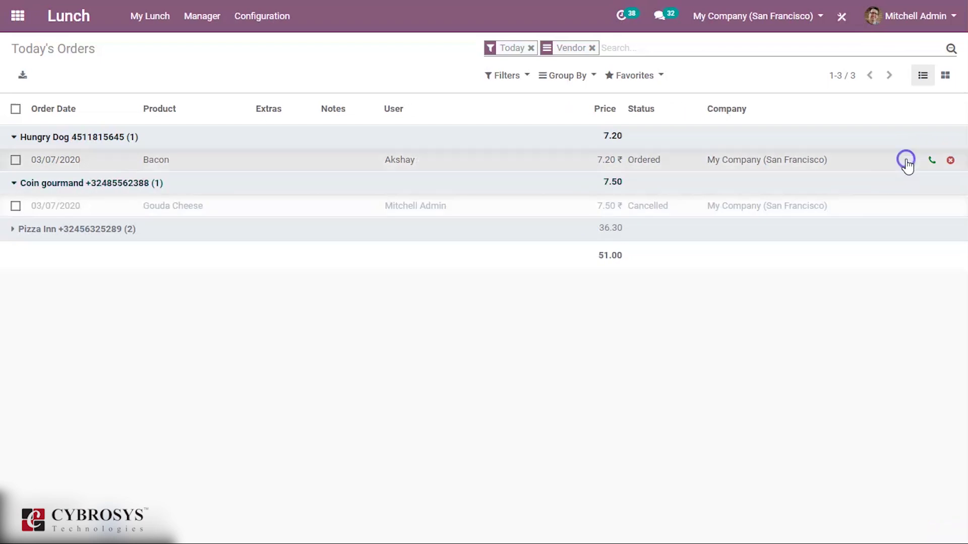
{"action": "left_click", "coordinate": [932, 163]}
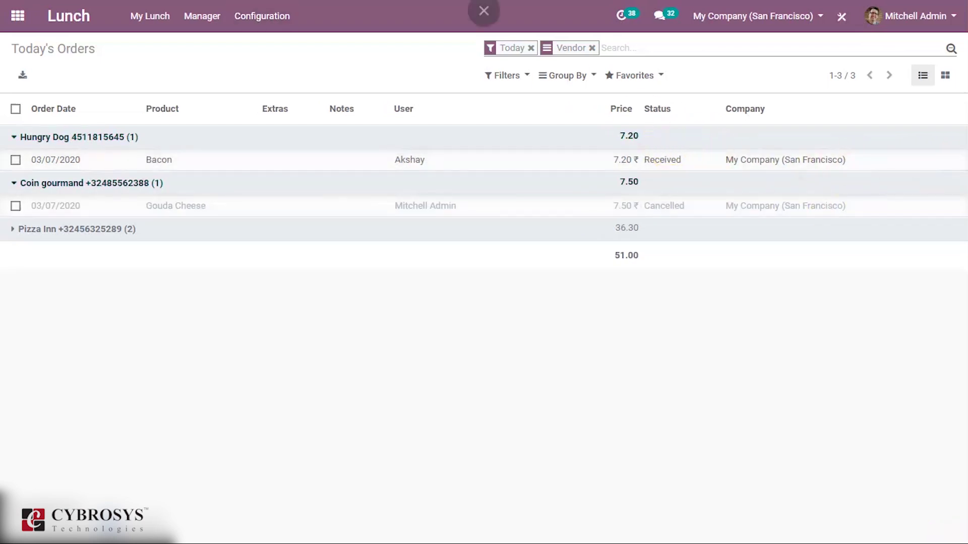
Confirm on the New Order page that the other employee's Bacon order shows Received.
{"action": "left_click", "coordinate": [156, 17]}
{"action": "left_click", "coordinate": [156, 45]}
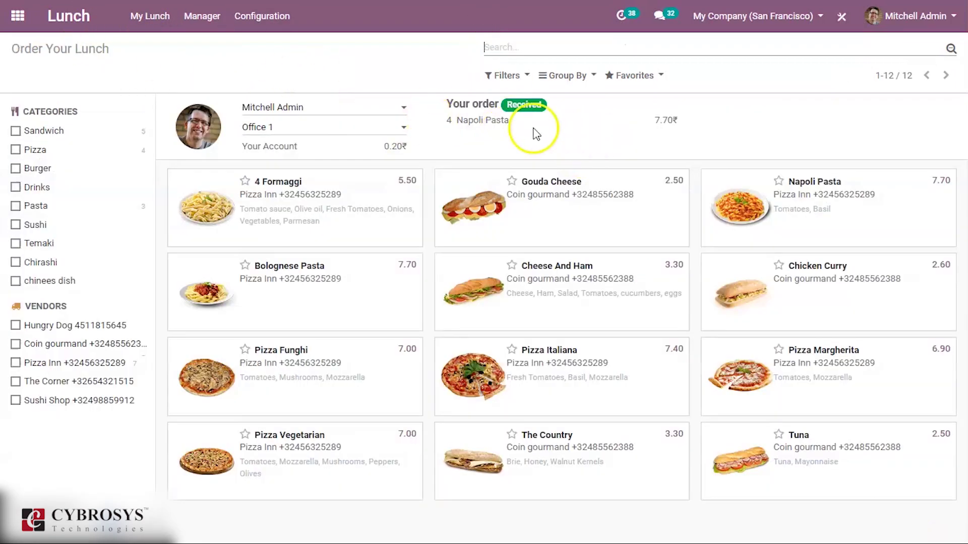
{"action": "left_click", "coordinate": [353, 107]}
{"action": "left_click", "coordinate": [295, 125]}
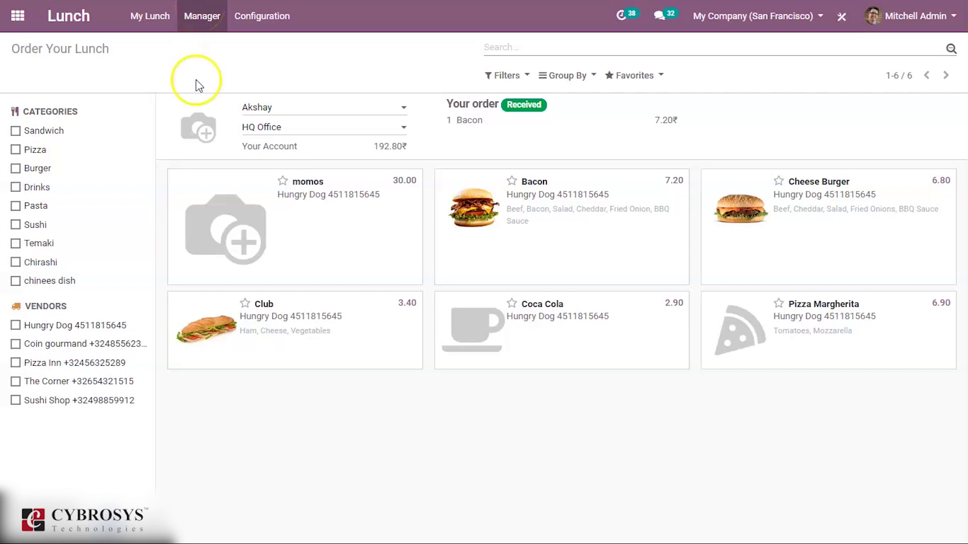
{"action": "left_click", "coordinate": [150, 19]}
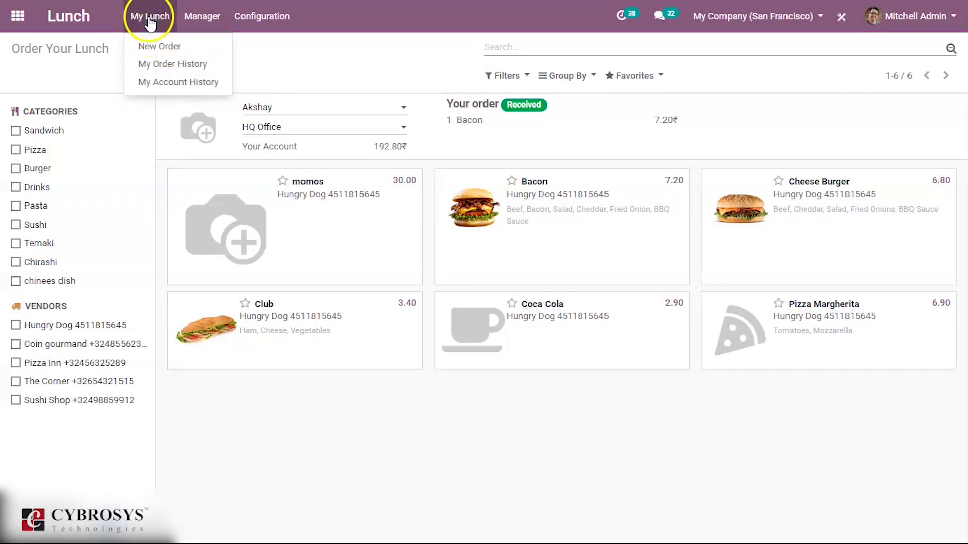
Show My Account History: three orders against a 42.00 payment, balance 0.20.
{"action": "left_click", "coordinate": [175, 86]}
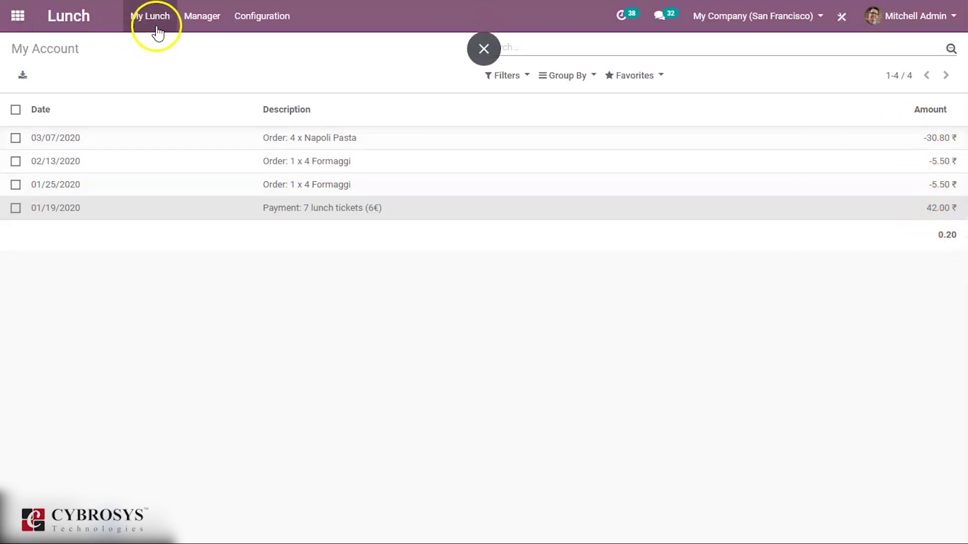
{"action": "left_click", "coordinate": [201, 18]}
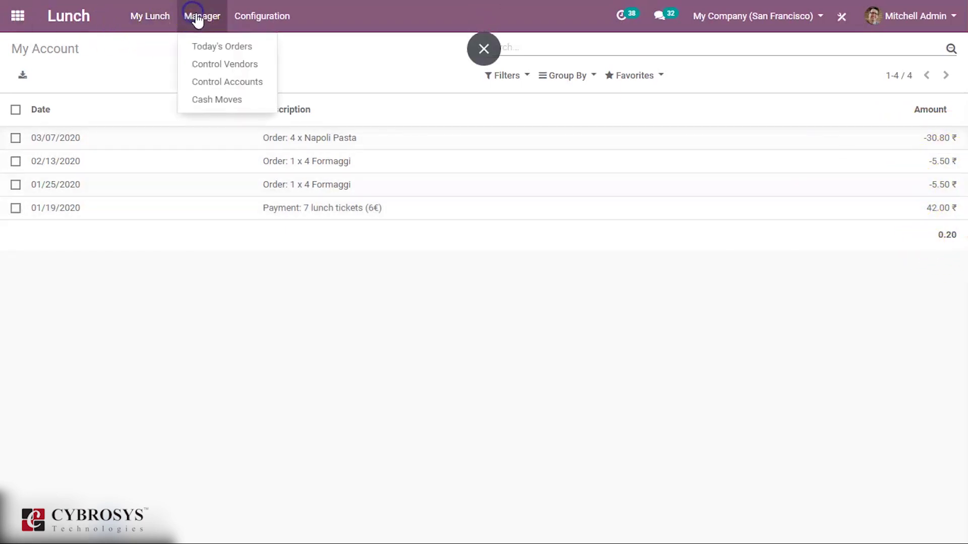
Show Control Accounts and expand the employee's group with 200.00 deposit and -7.20 charge.
{"action": "left_click", "coordinate": [214, 86]}
{"action": "left_click", "coordinate": [20, 137]}
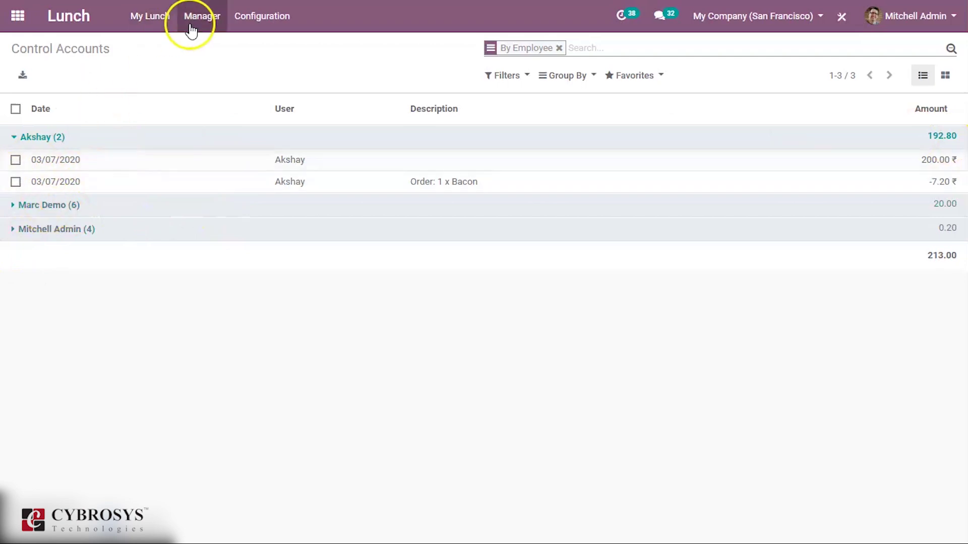
{"action": "left_click", "coordinate": [156, 21]}
{"action": "mouse_move", "coordinate": [190, 14]}
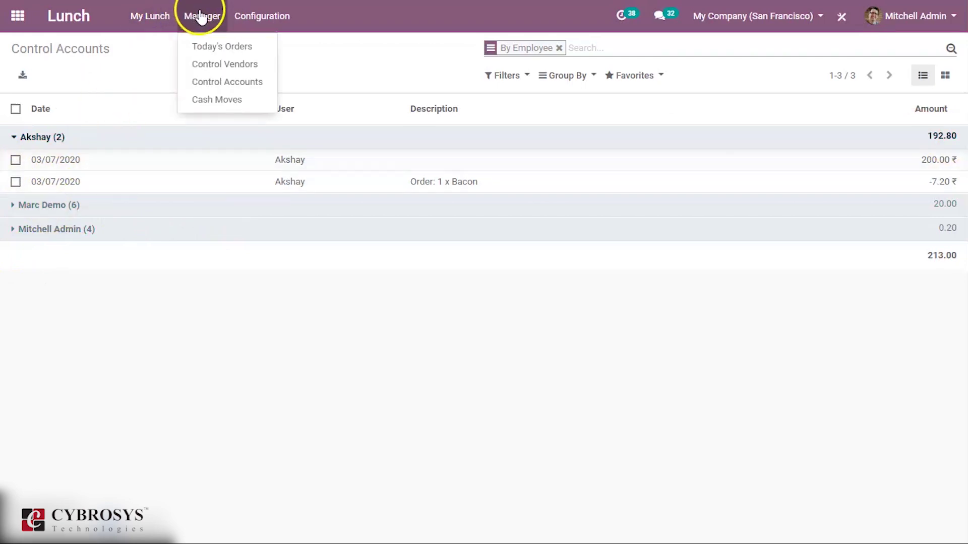
Go to Configuration > Vendors to list the five lunch vendors.
{"action": "left_click", "coordinate": [202, 67]}
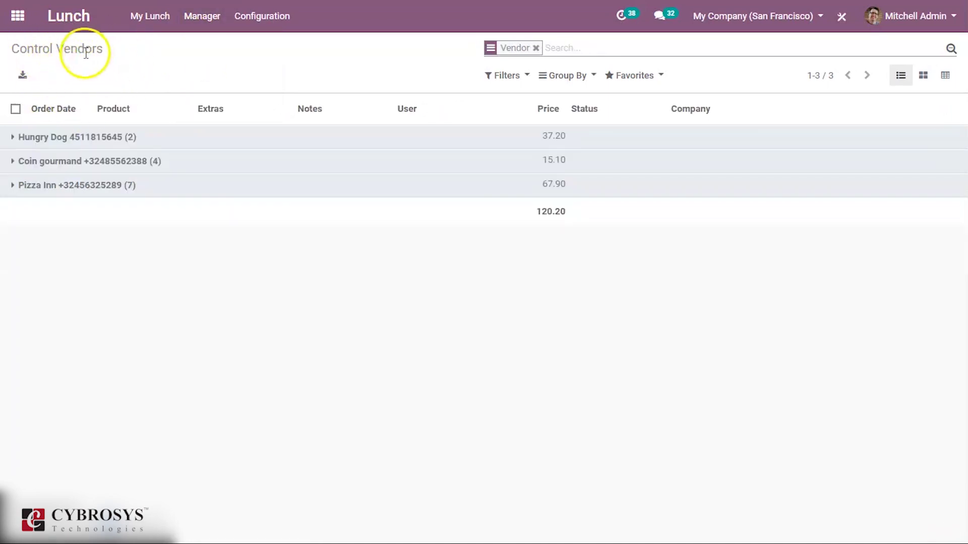
{"action": "left_click", "coordinate": [278, 22]}
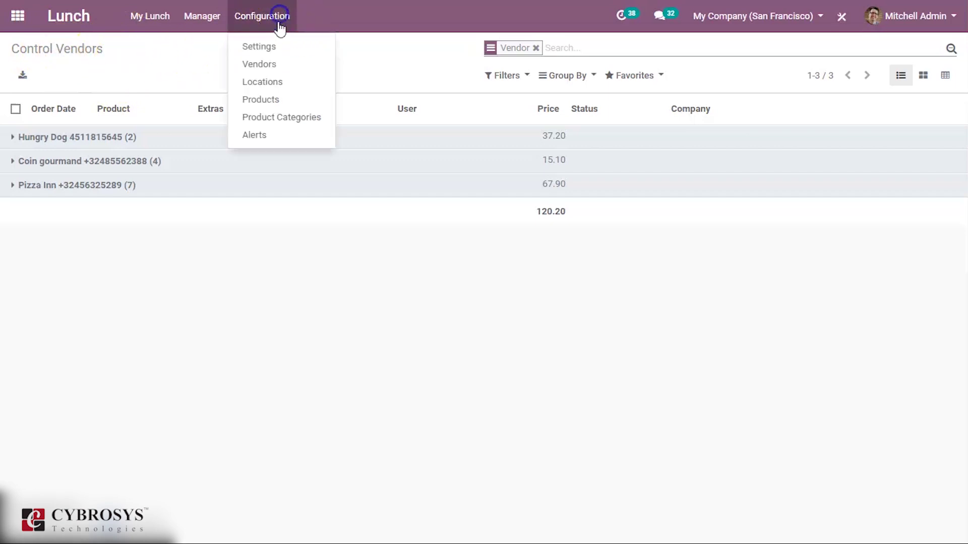
{"action": "left_click", "coordinate": [273, 64]}
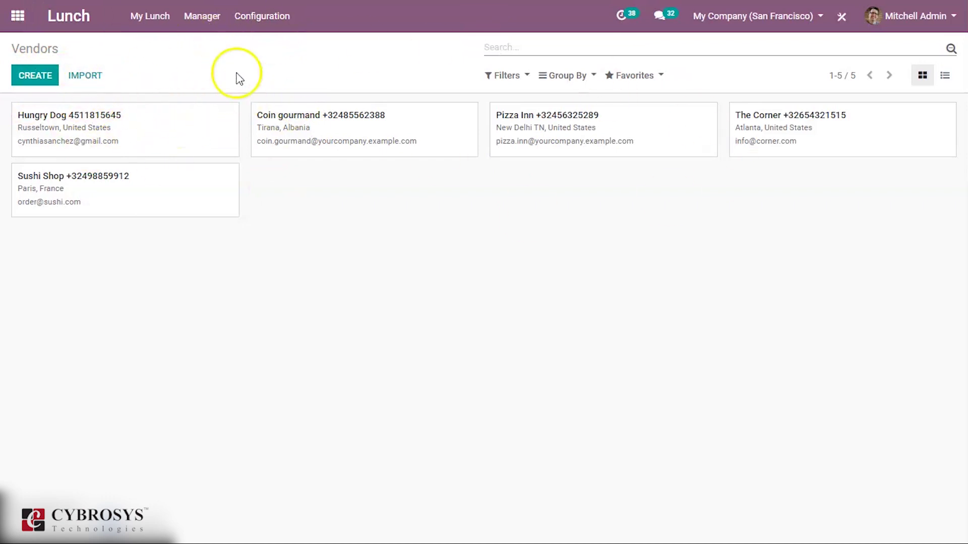
Start a new lunch vendor and link it to the first listed existing contact.
{"action": "left_click", "coordinate": [33, 78]}
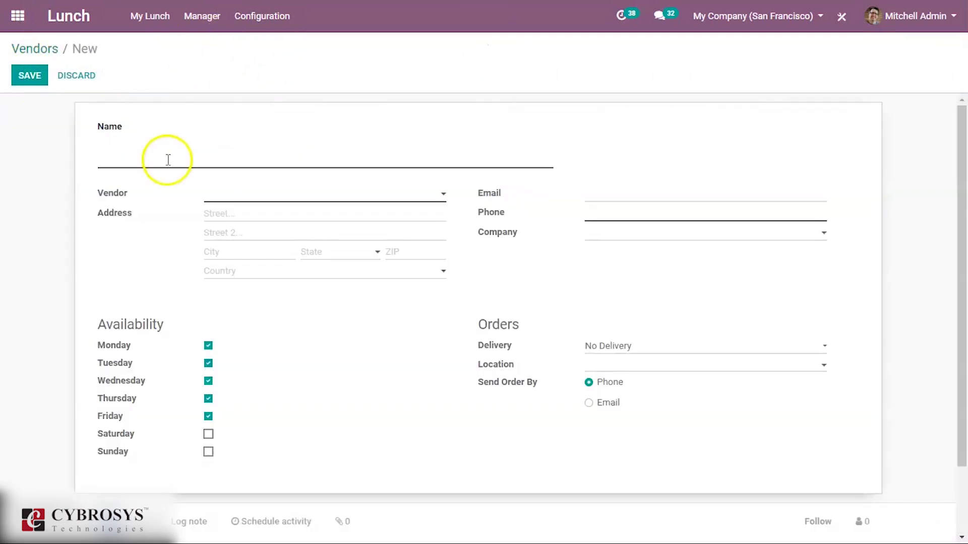
{"action": "left_click", "coordinate": [168, 160]}
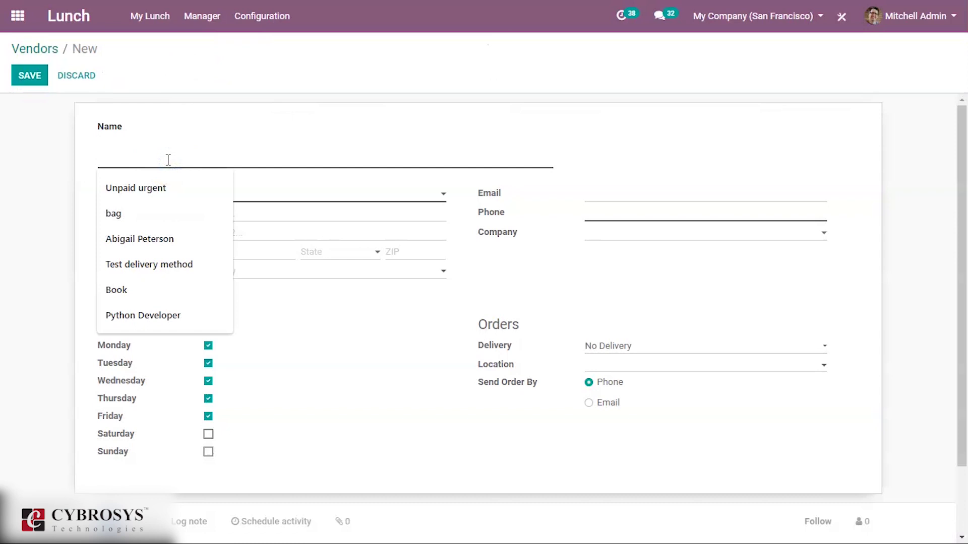
{"action": "type", "text": "Hari"}
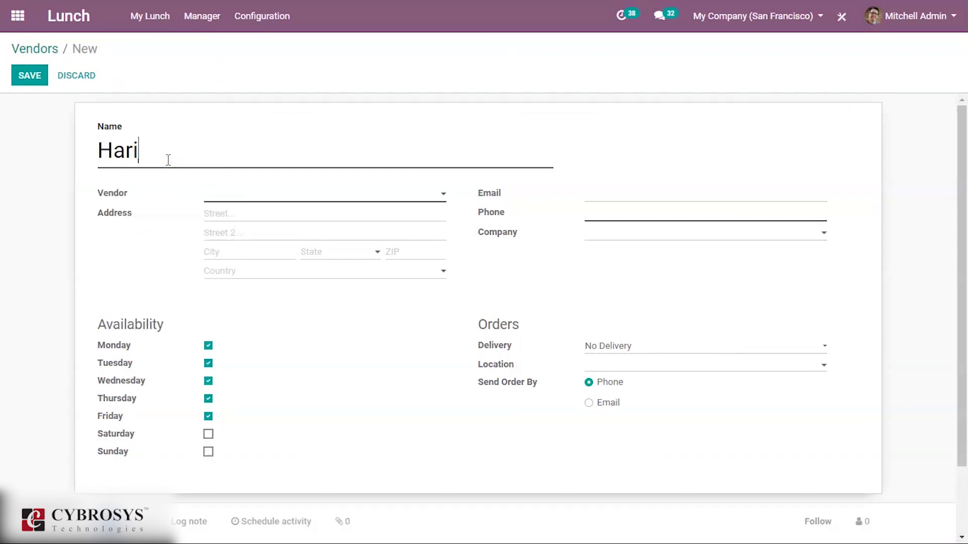
{"action": "left_click", "coordinate": [318, 191]}
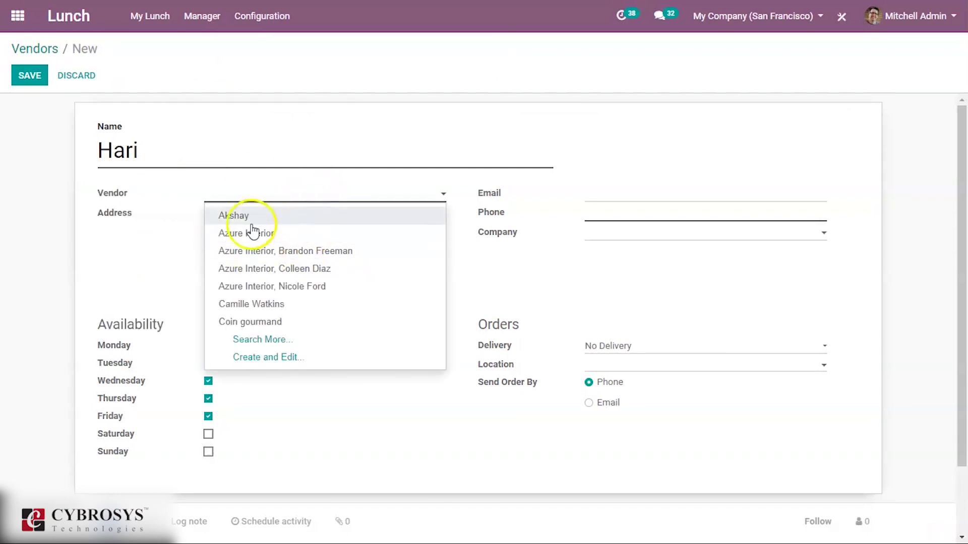
{"action": "left_click", "coordinate": [213, 157]}
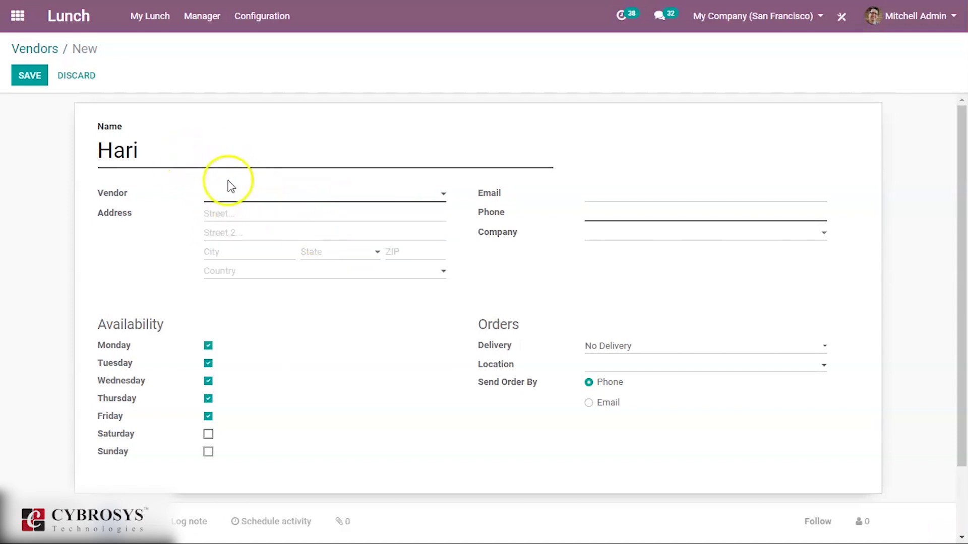
{"action": "left_click", "coordinate": [253, 194]}
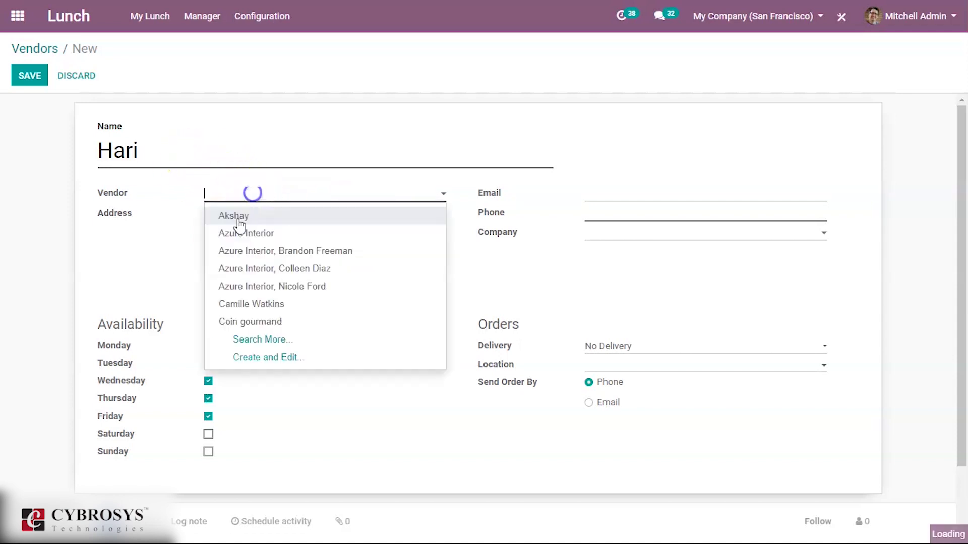
{"action": "left_click", "coordinate": [282, 217]}
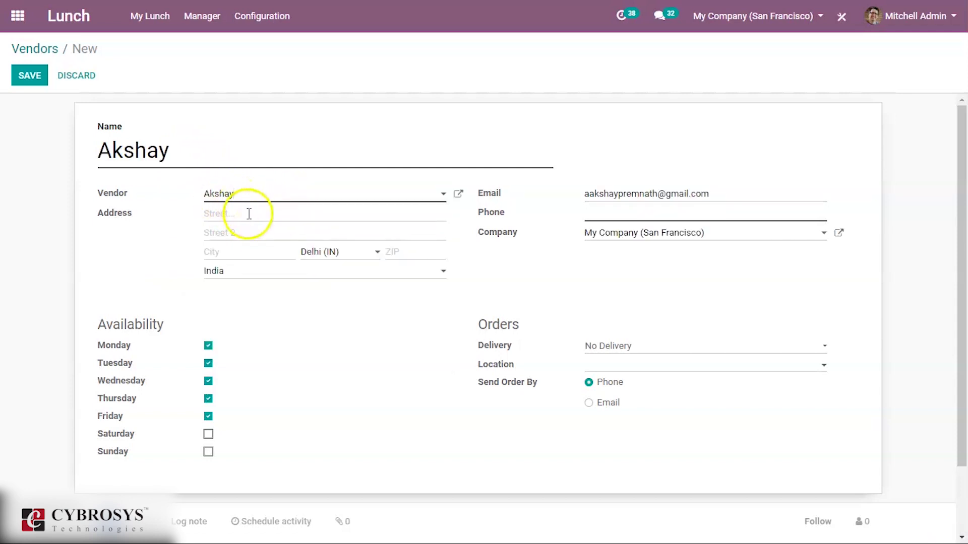
Enter the vendor's phone number and add Saturday and Sunday to its available days.
{"action": "left_click", "coordinate": [232, 213]}
{"action": "left_click", "coordinate": [144, 240]}
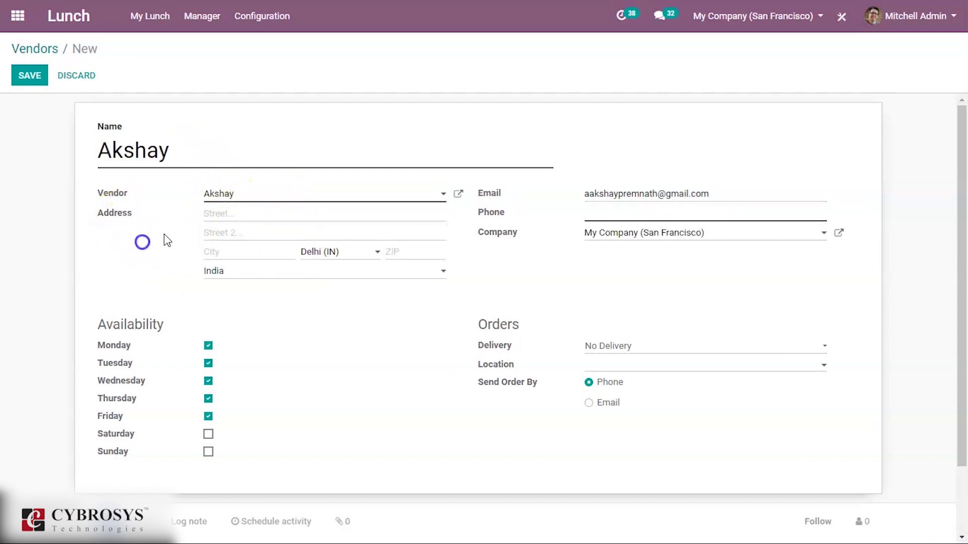
{"action": "left_click", "coordinate": [630, 220]}
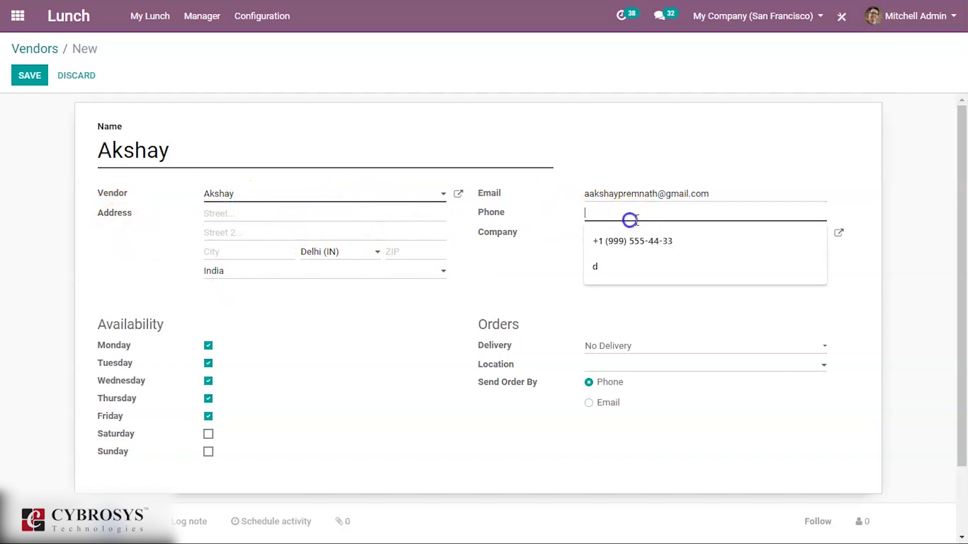
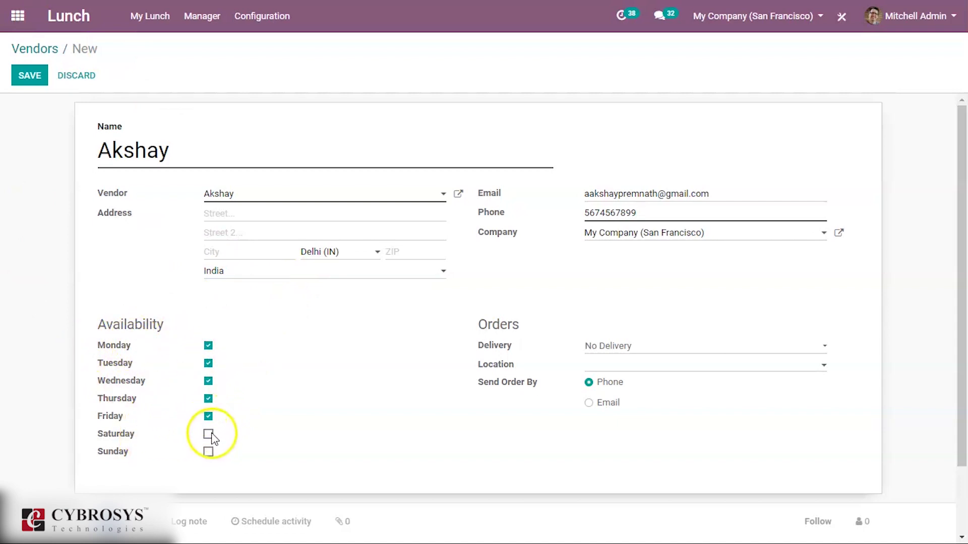
{"action": "left_click", "coordinate": [207, 452]}
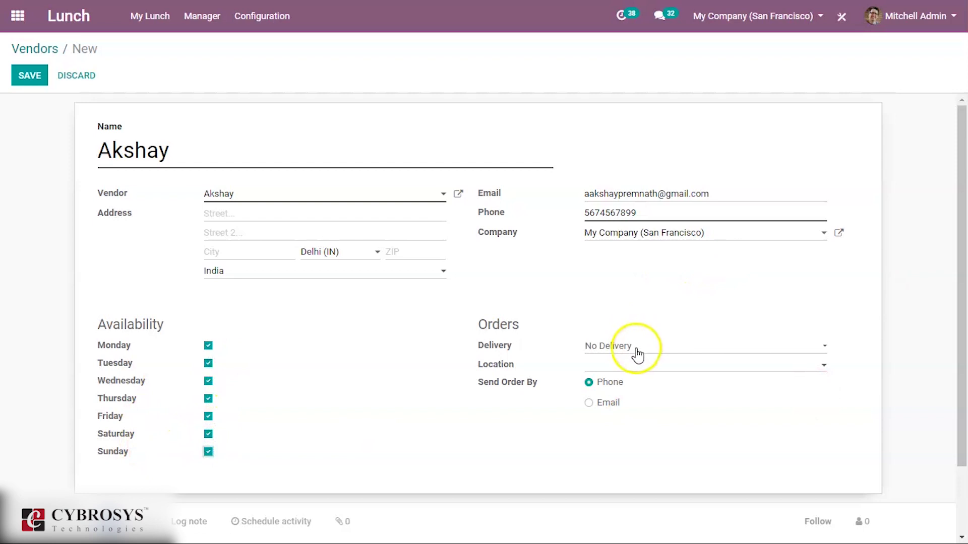
{"action": "left_click", "coordinate": [618, 347]}
Set the vendor to Delivery with Office 1 and Office 2 as delivery locations.
{"action": "left_click", "coordinate": [624, 323]}
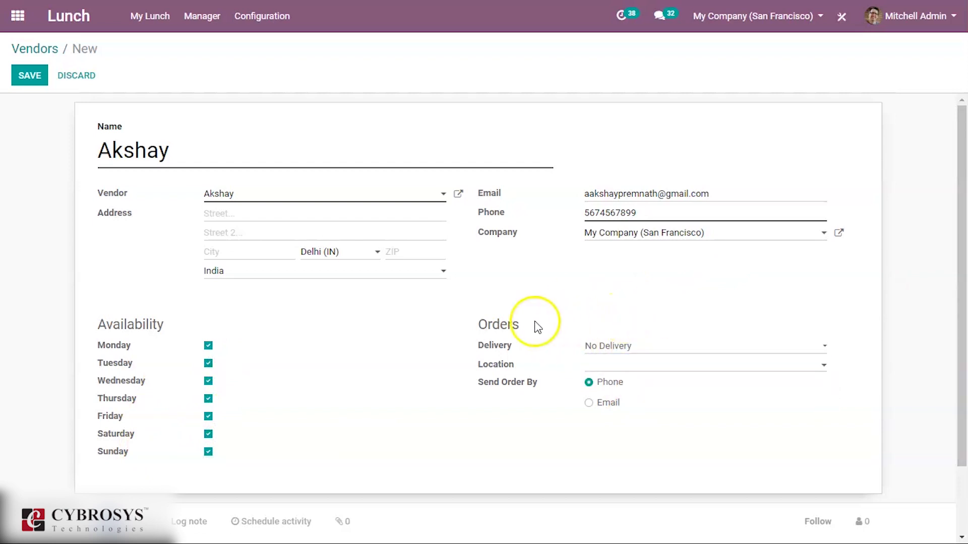
{"action": "left_click", "coordinate": [602, 356]}
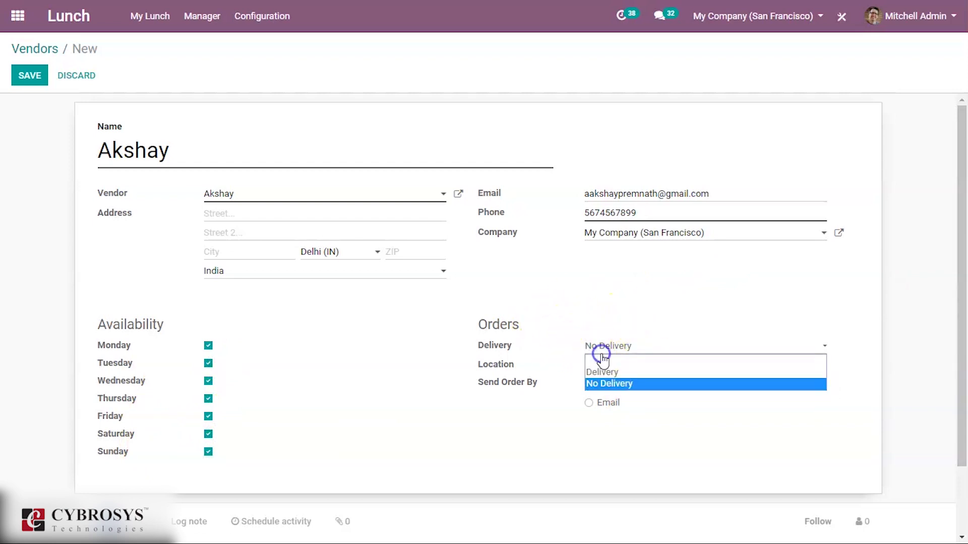
{"action": "left_click", "coordinate": [605, 324]}
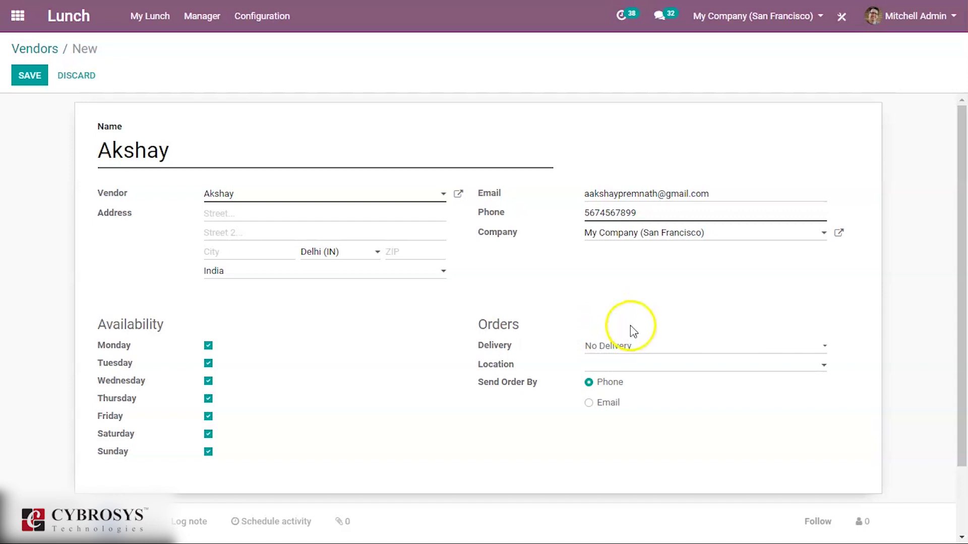
{"action": "left_click", "coordinate": [629, 352]}
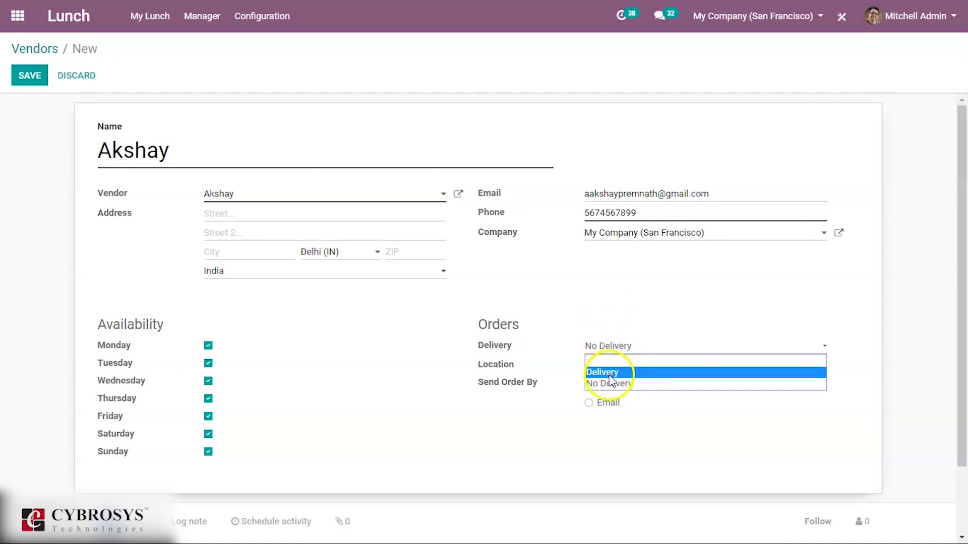
{"action": "left_click", "coordinate": [608, 373]}
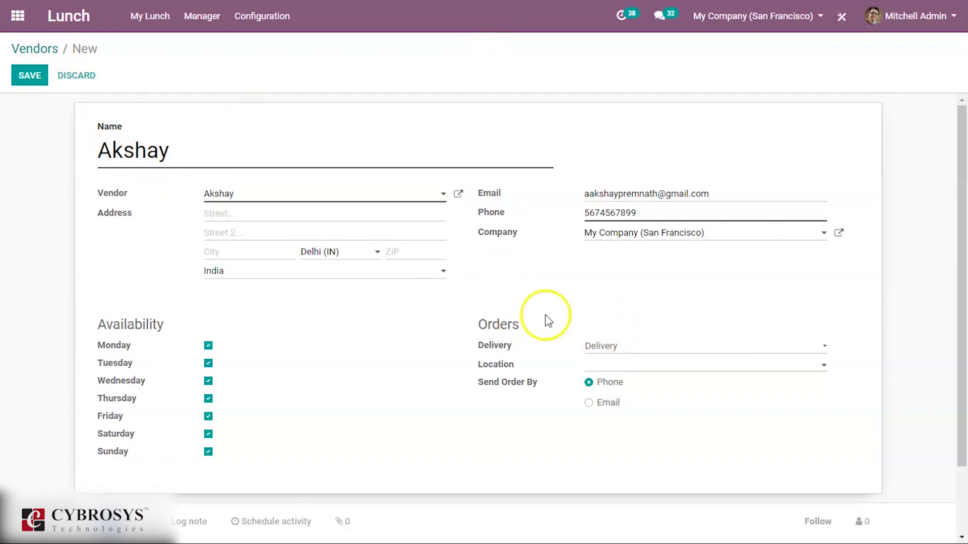
{"action": "left_click", "coordinate": [613, 366]}
{"action": "left_click", "coordinate": [657, 407]}
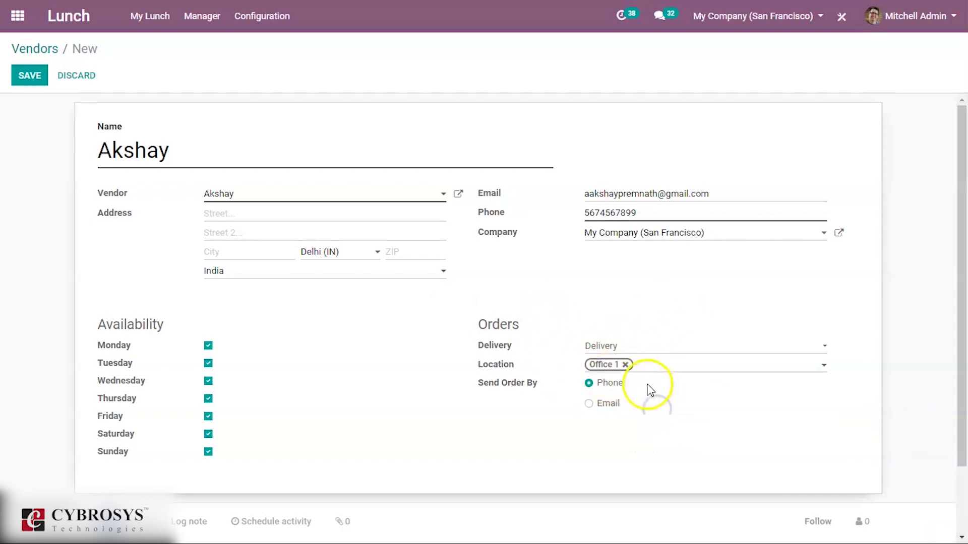
{"action": "left_click", "coordinate": [653, 366]}
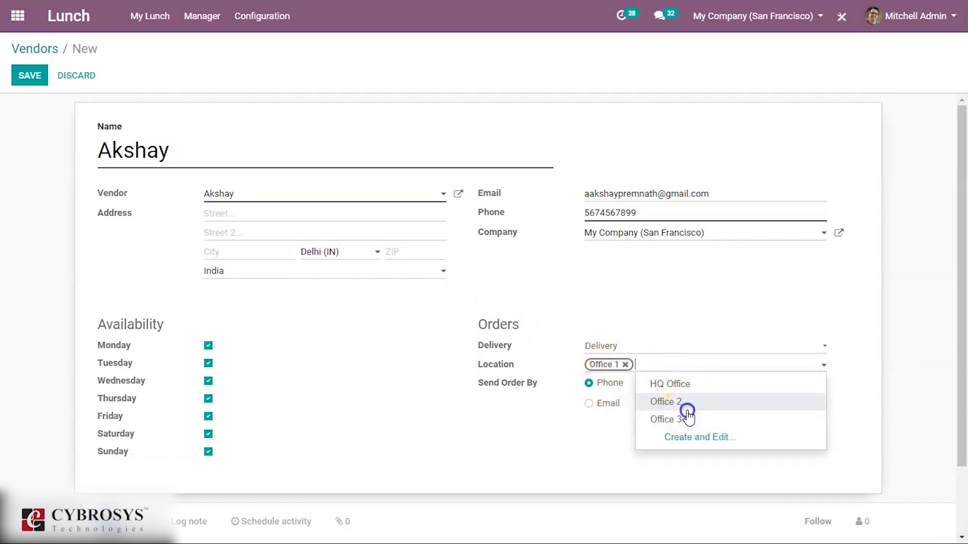
{"action": "left_click", "coordinate": [676, 401]}
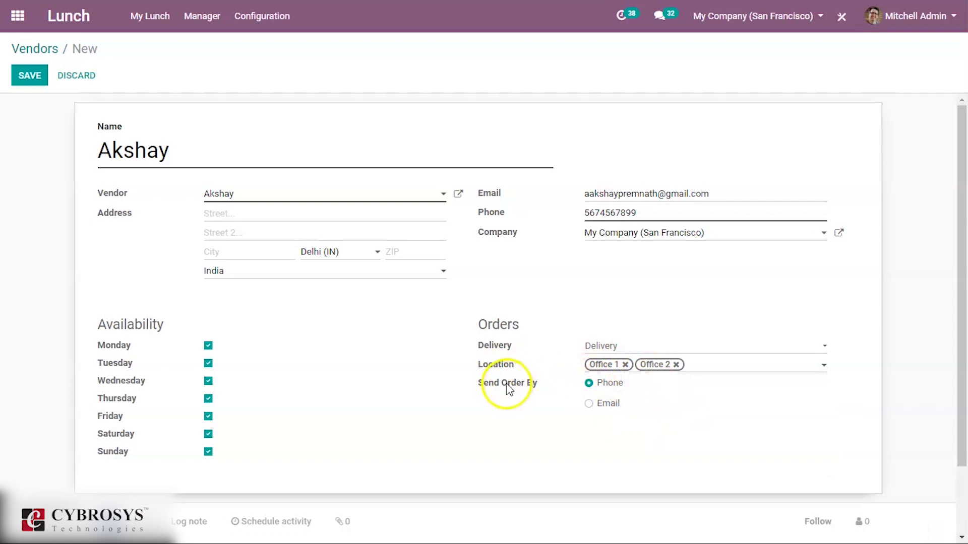
{"action": "left_click", "coordinate": [615, 365]}
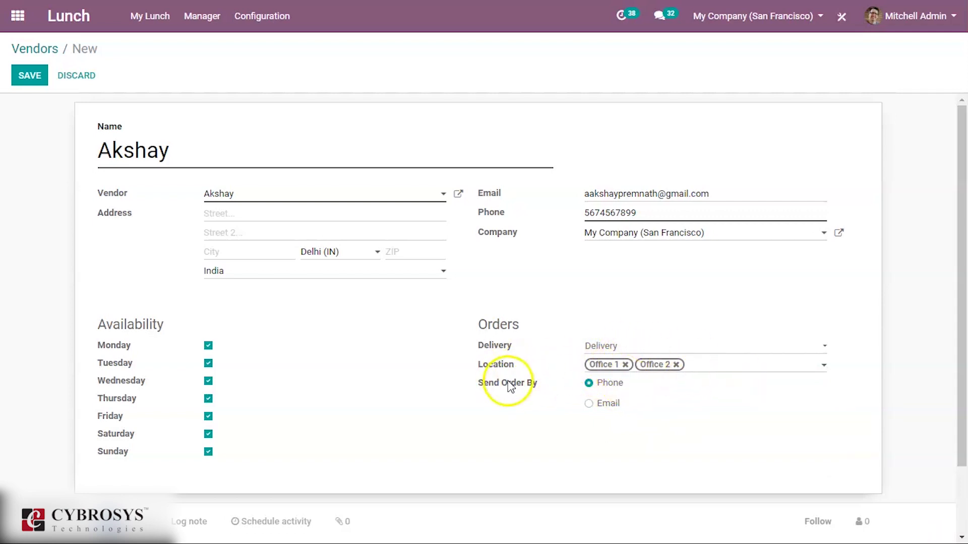
Have orders sent to the vendor by email, keeping the order time at AM.
{"action": "left_click", "coordinate": [602, 405]}
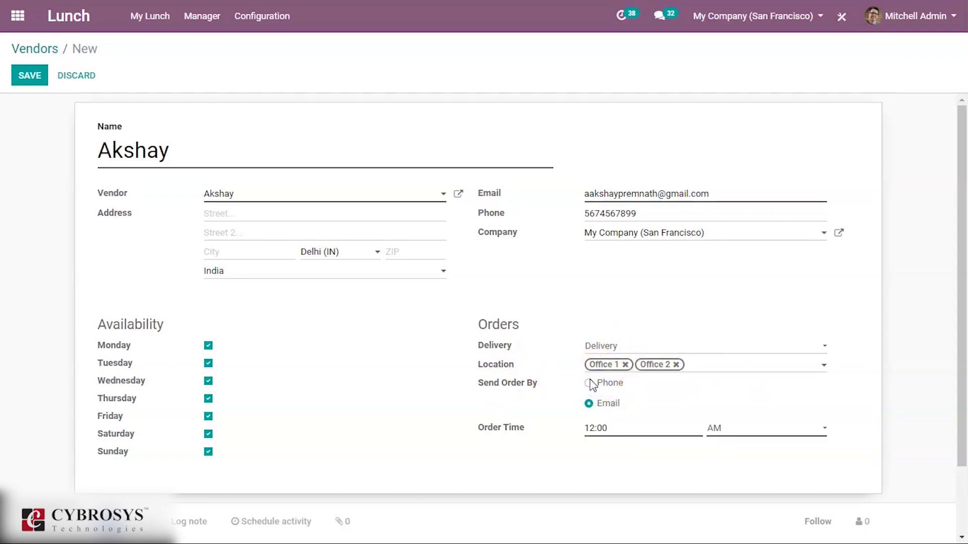
{"action": "left_click", "coordinate": [591, 384]}
{"action": "left_click", "coordinate": [590, 405]}
{"action": "left_click", "coordinate": [737, 435]}
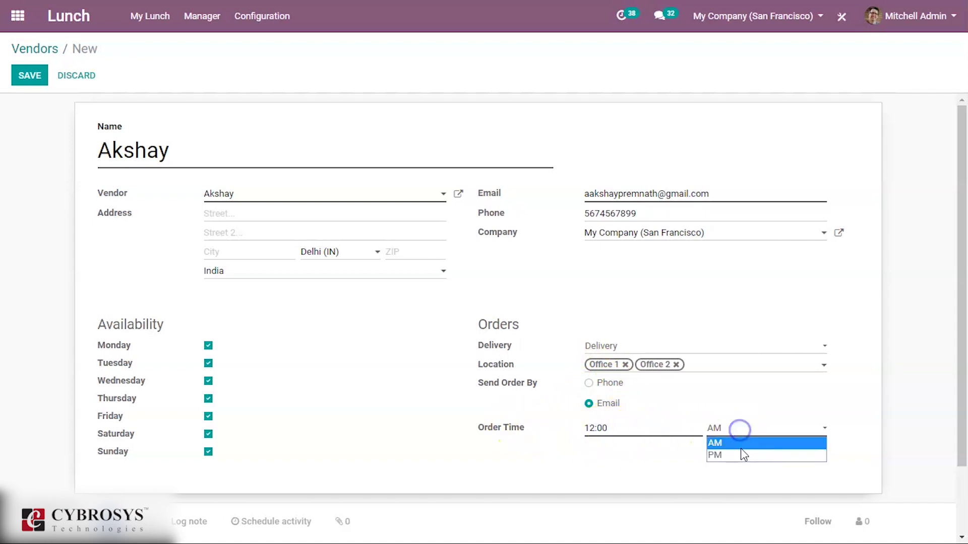
{"action": "left_click", "coordinate": [741, 450]}
{"action": "left_click", "coordinate": [725, 430]}
{"action": "left_click", "coordinate": [728, 442]}
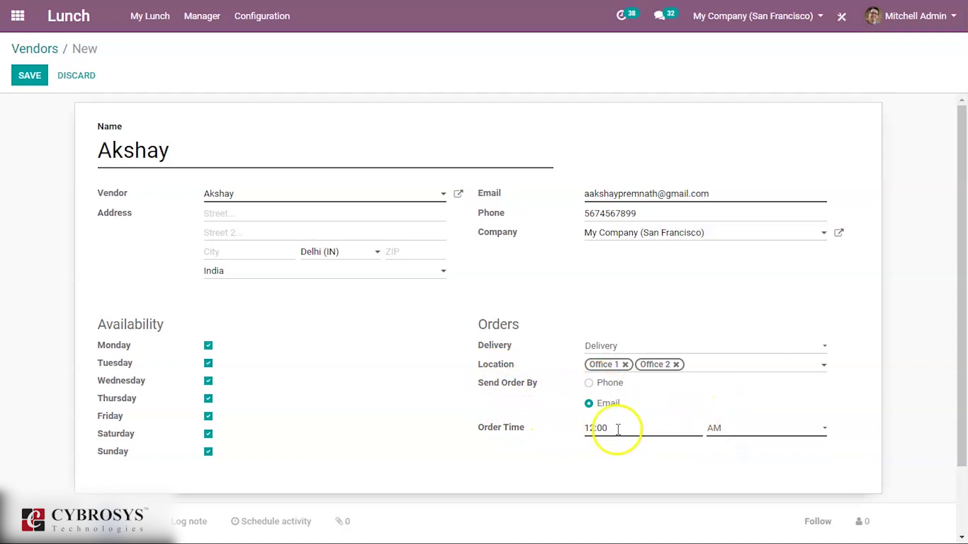
Confirm delivery is still set to Delivery and save the new vendor.
{"action": "left_click", "coordinate": [611, 347]}
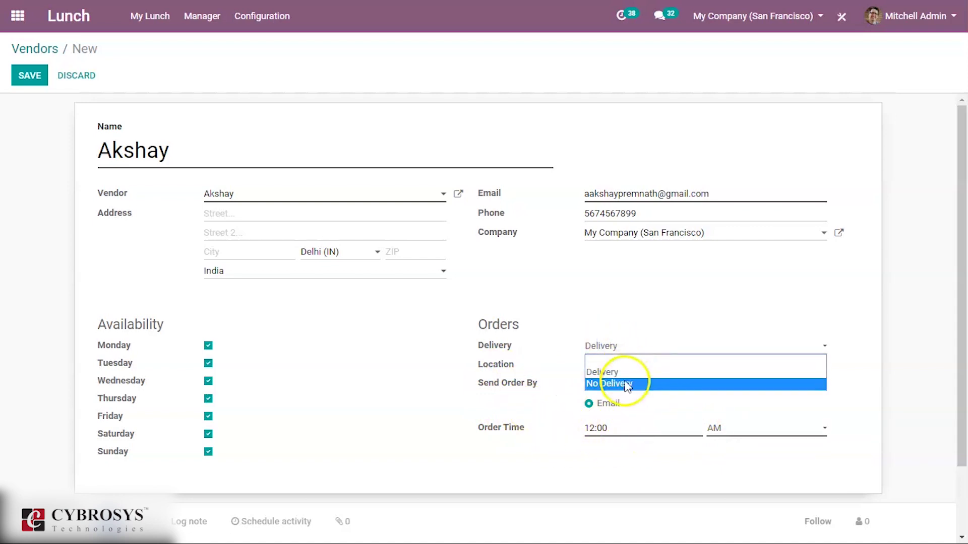
{"action": "left_click", "coordinate": [626, 384]}
{"action": "left_click", "coordinate": [622, 345]}
{"action": "left_click", "coordinate": [625, 361]}
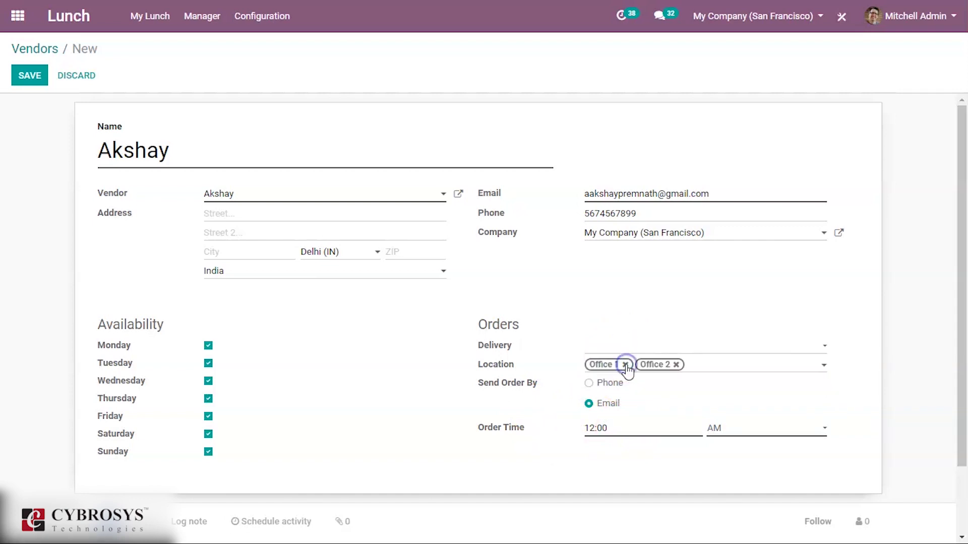
{"action": "left_click", "coordinate": [626, 348]}
{"action": "left_click", "coordinate": [626, 376]}
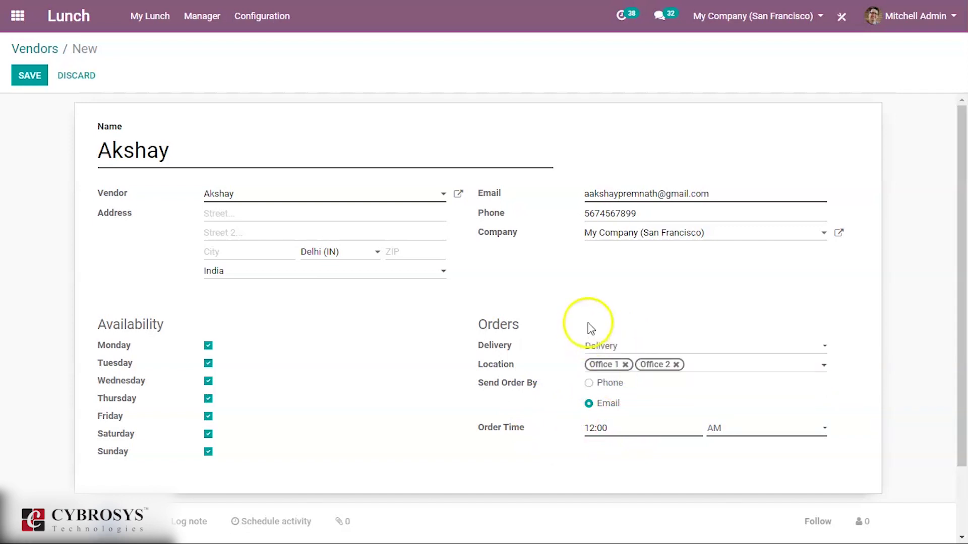
{"action": "left_click", "coordinate": [29, 78]}
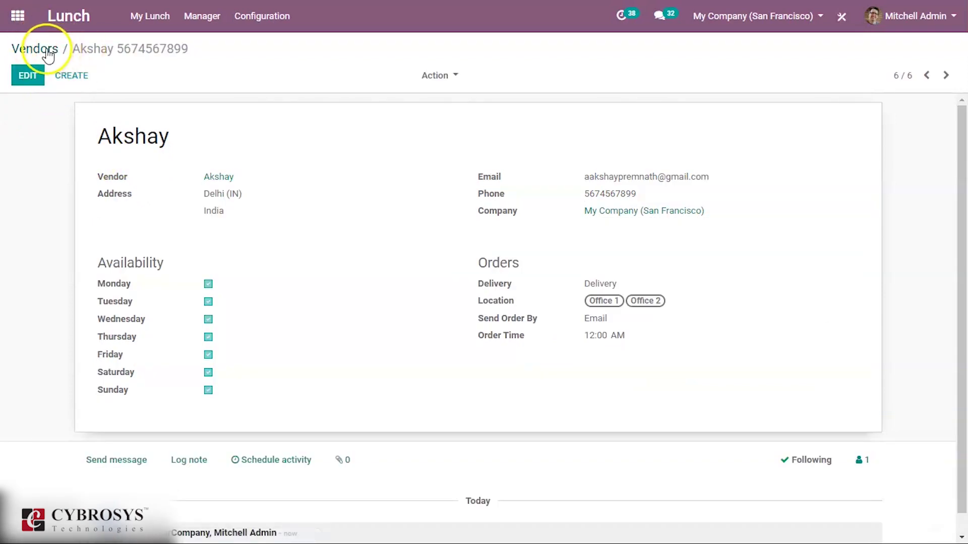
Replace the vendor's linked contact with a newly created contact typed by name.
{"action": "left_click", "coordinate": [28, 75]}
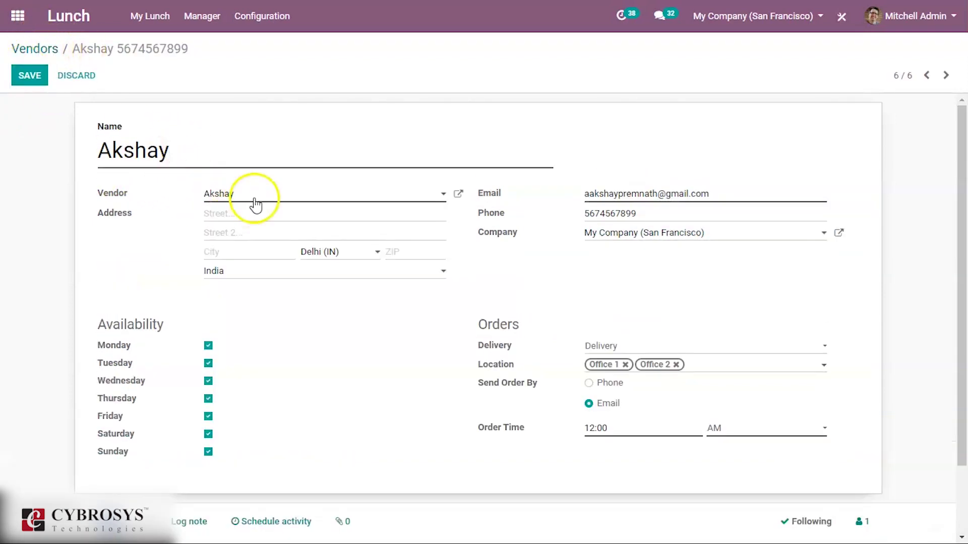
{"action": "left_click", "coordinate": [256, 202]}
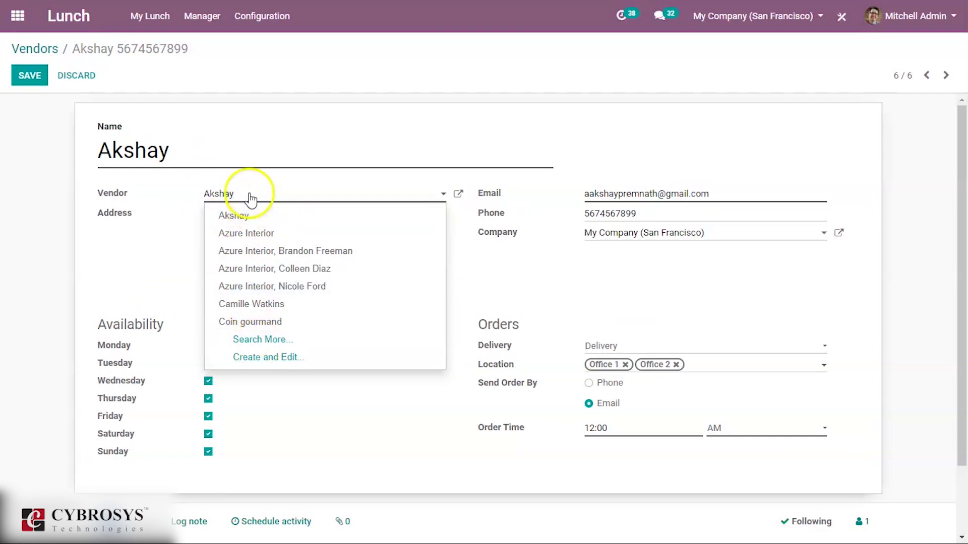
{"action": "key", "text": "BackSpace"}
{"action": "key", "text": "BackSpace"}
{"action": "key", "text": "BackSpace"}
{"action": "key", "text": "BackSpace"}
{"action": "key", "text": "BackSpace"}
{"action": "key", "text": "BackSpace"}
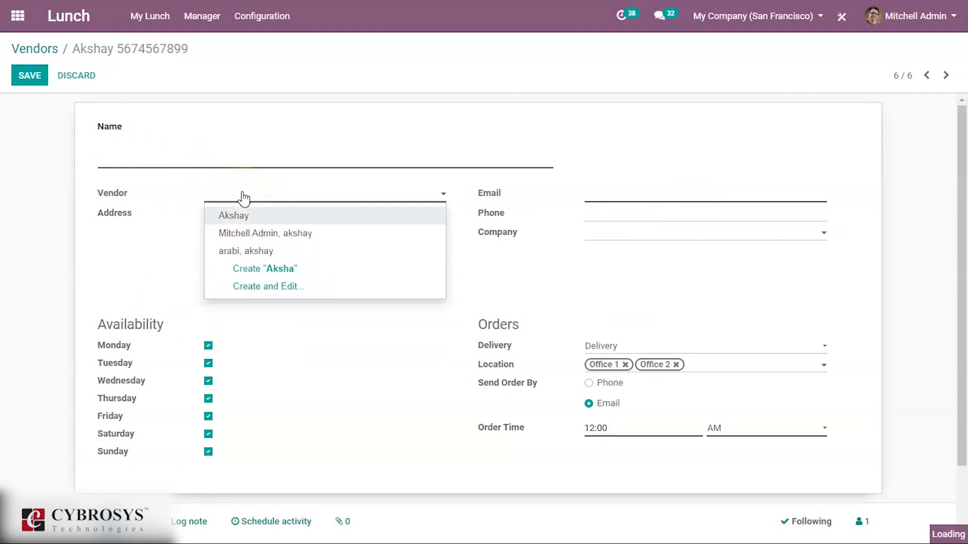
{"action": "type", "text": "Hari"}
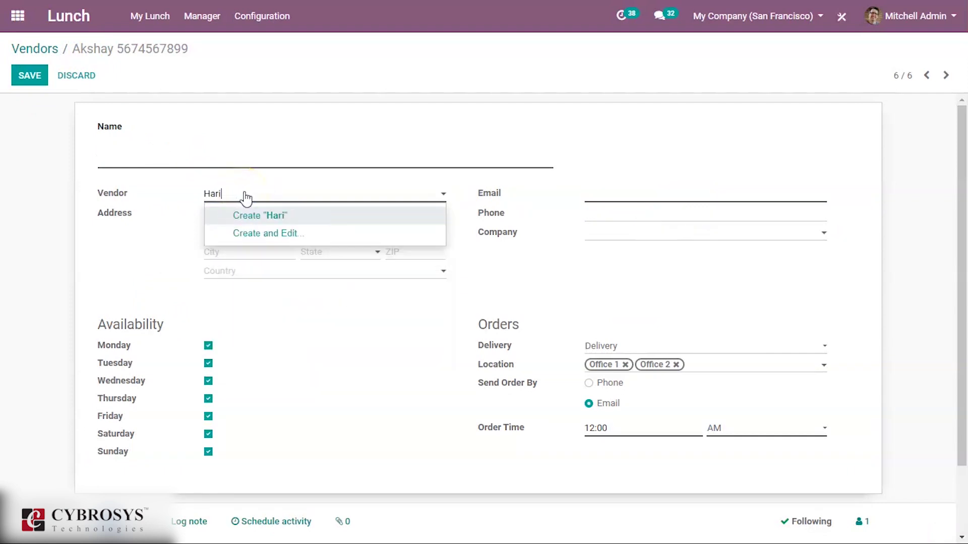
{"action": "left_click", "coordinate": [254, 148]}
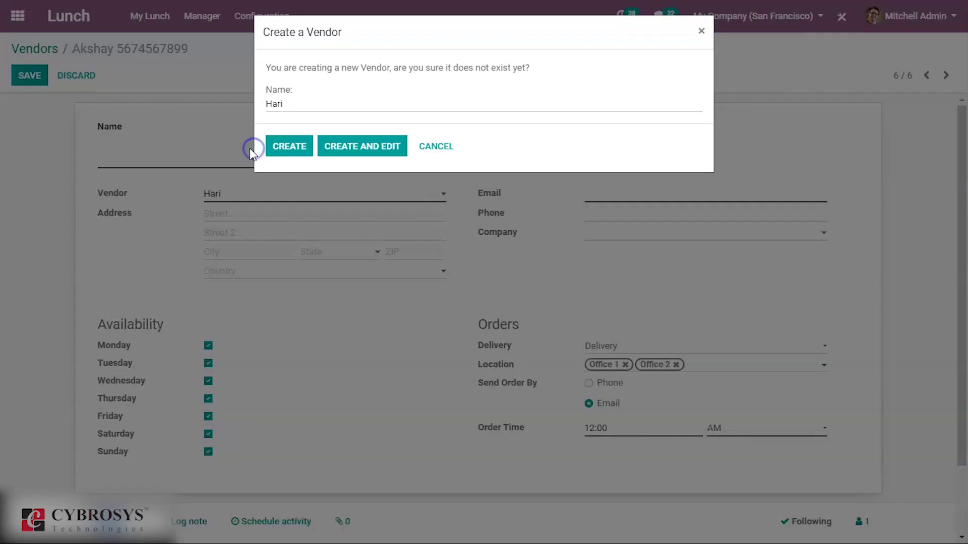
{"action": "left_click", "coordinate": [277, 147]}
{"action": "left_click", "coordinate": [45, 74]}
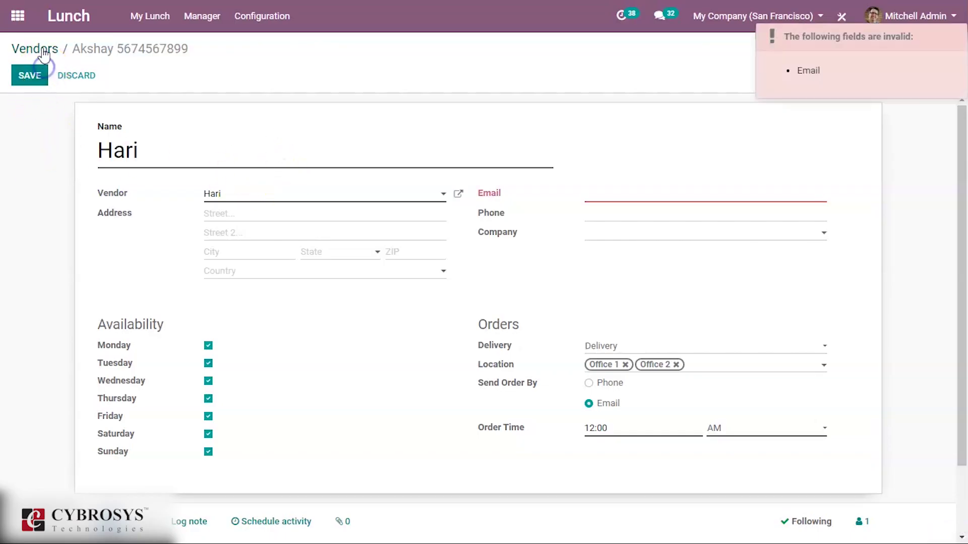
Fill in the vendor's e-mail address and save the record.
{"action": "left_click", "coordinate": [603, 190]}
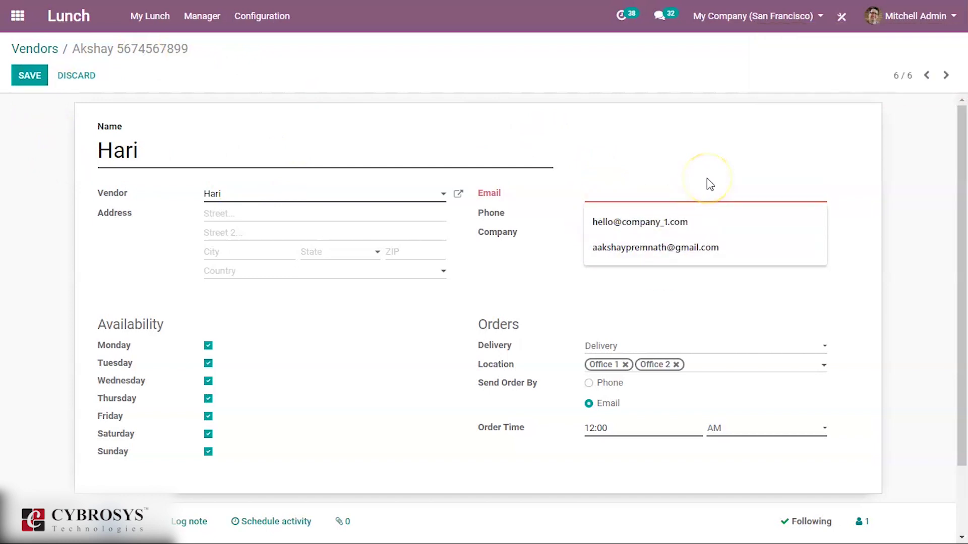
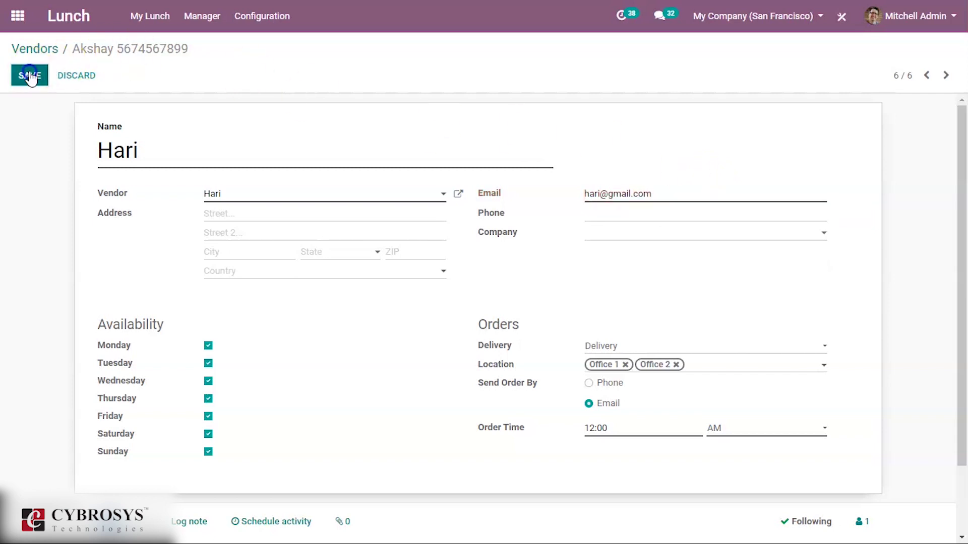
{"action": "left_click", "coordinate": [29, 75]}
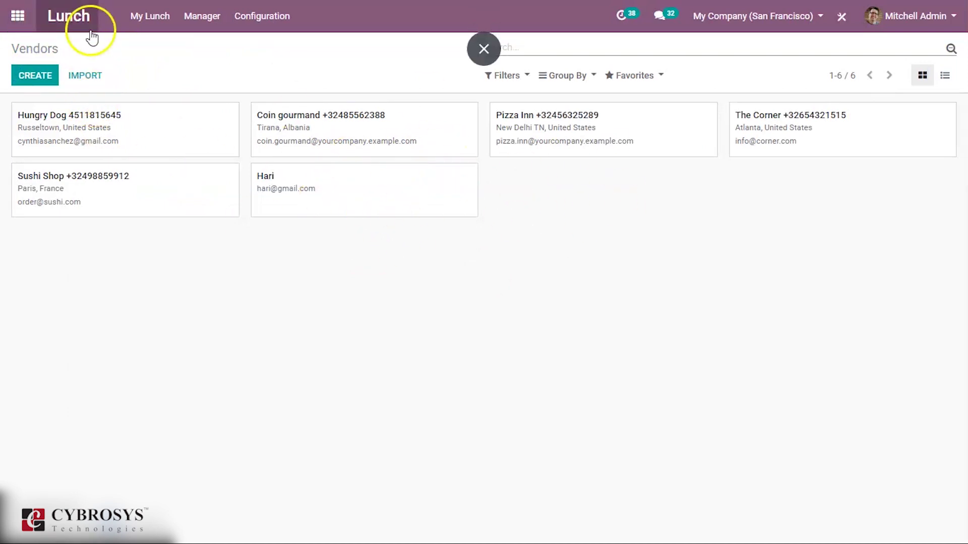
Open a new lunch order and filter by the new vendor, then clear the filter.
{"action": "left_click", "coordinate": [146, 17]}
{"action": "left_click", "coordinate": [165, 53]}
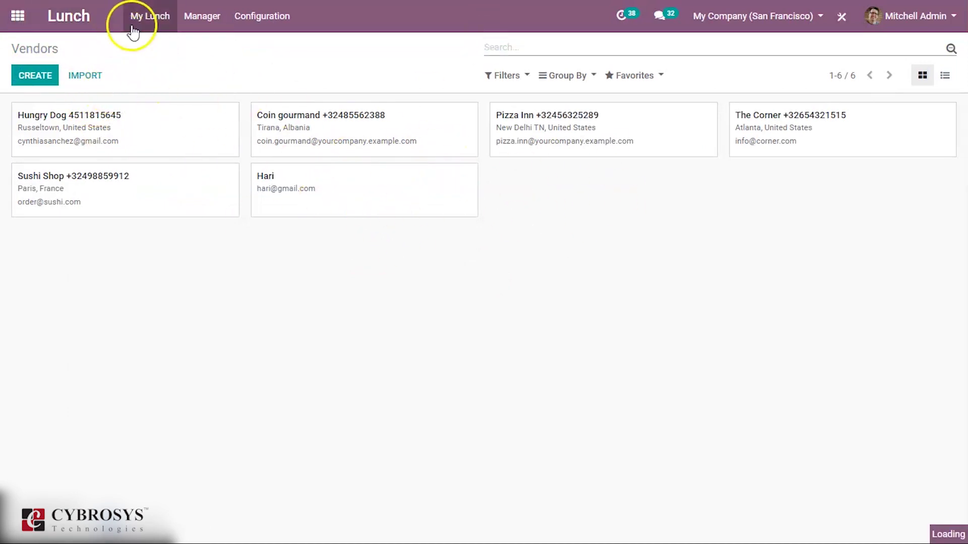
{"action": "left_click", "coordinate": [148, 17]}
{"action": "left_click", "coordinate": [157, 42]}
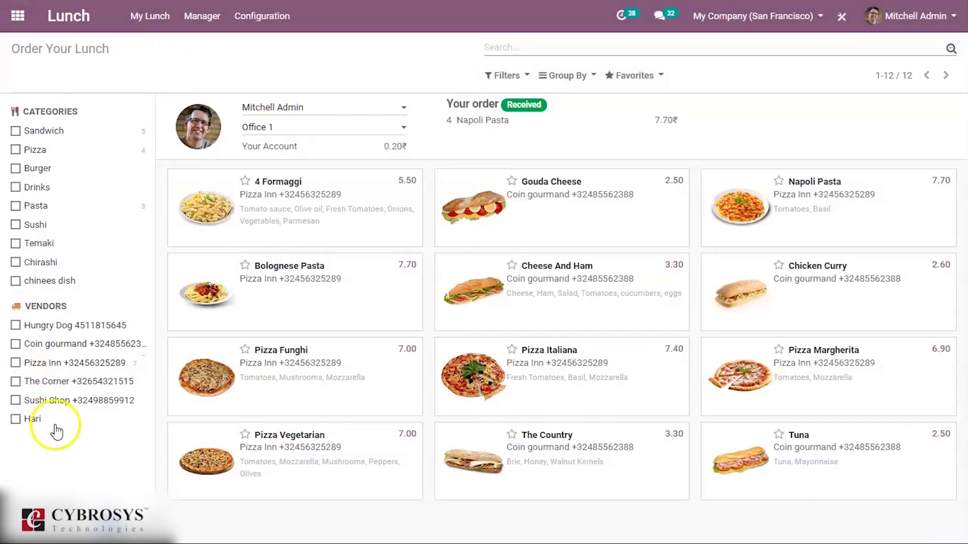
{"action": "left_click", "coordinate": [46, 420]}
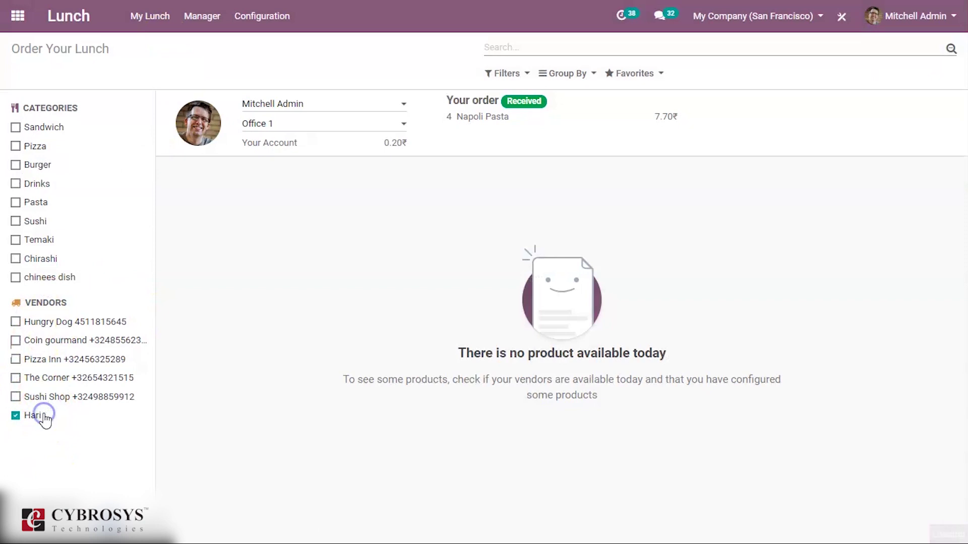
{"action": "left_click", "coordinate": [45, 419]}
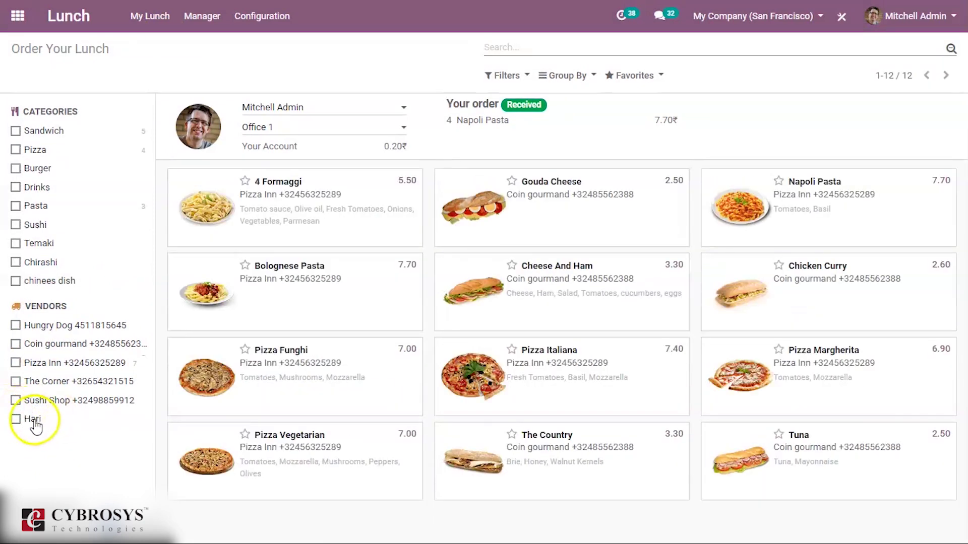
{"action": "left_click", "coordinate": [201, 16]}
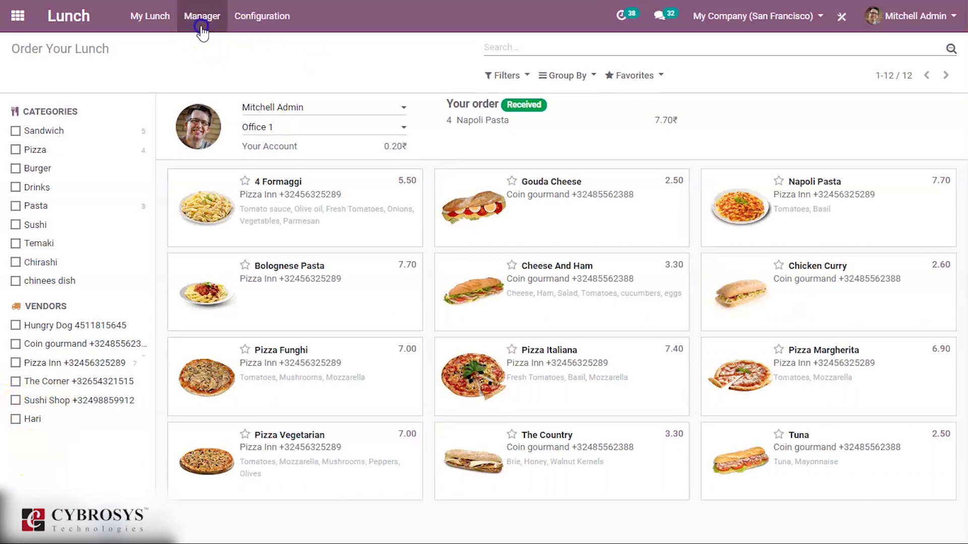
View lunch orders grouped by vendor and expand Hungry Dog's Bacon and momos orders.
{"action": "left_click", "coordinate": [215, 65]}
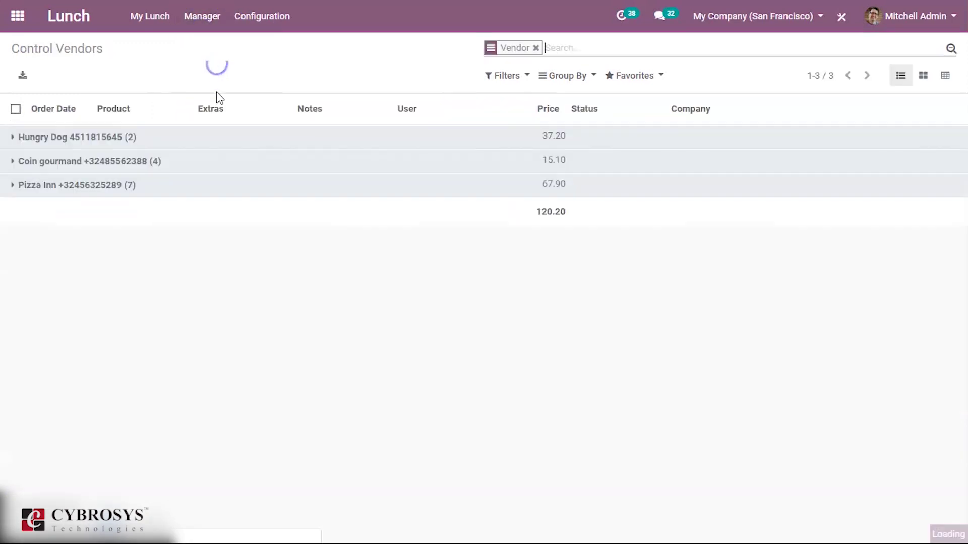
{"action": "left_click", "coordinate": [48, 142]}
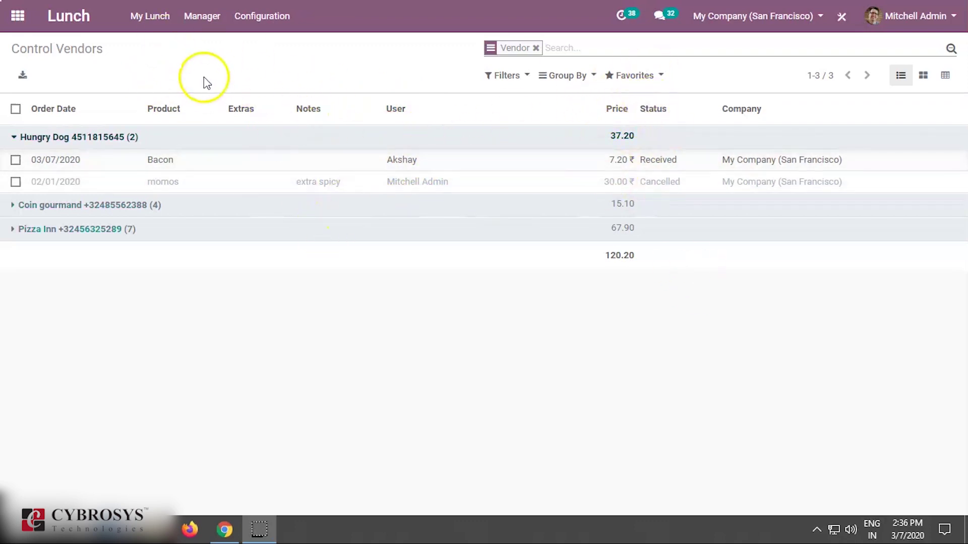
{"action": "left_click", "coordinate": [204, 16]}
Review the Lunch Locations list, discard an empty new row, and go to Lunch Products.
{"action": "mouse_move", "coordinate": [202, 16]}
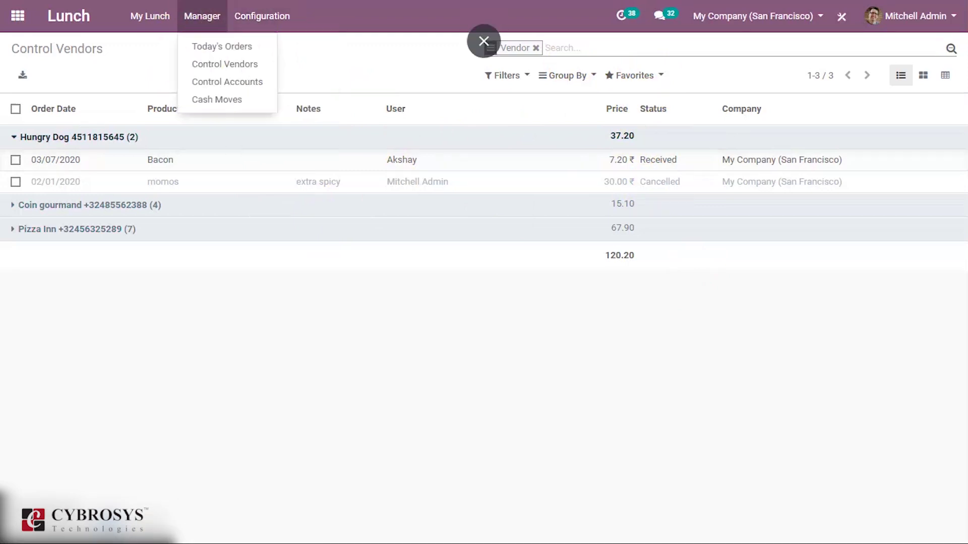
{"action": "mouse_move", "coordinate": [122, 10]}
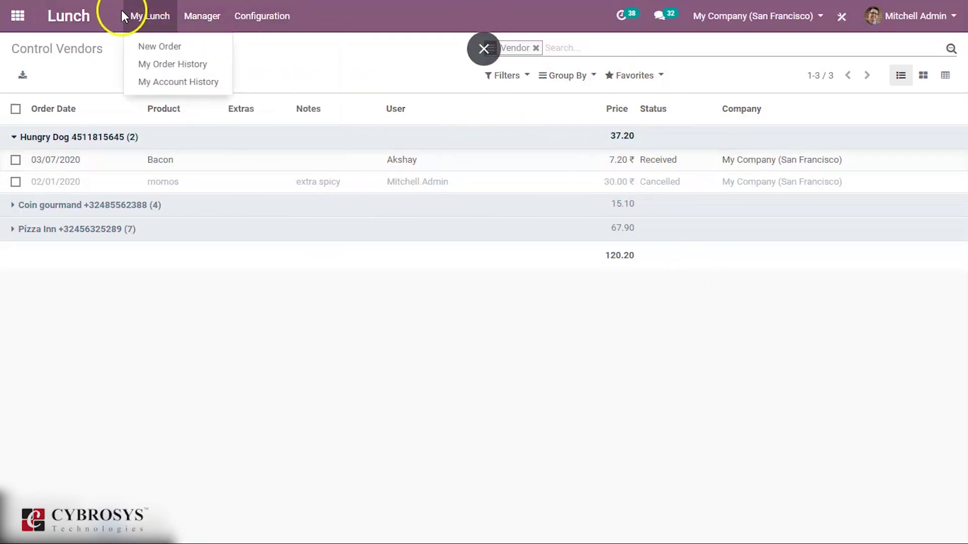
{"action": "mouse_move", "coordinate": [305, 14]}
{"action": "left_click", "coordinate": [280, 80]}
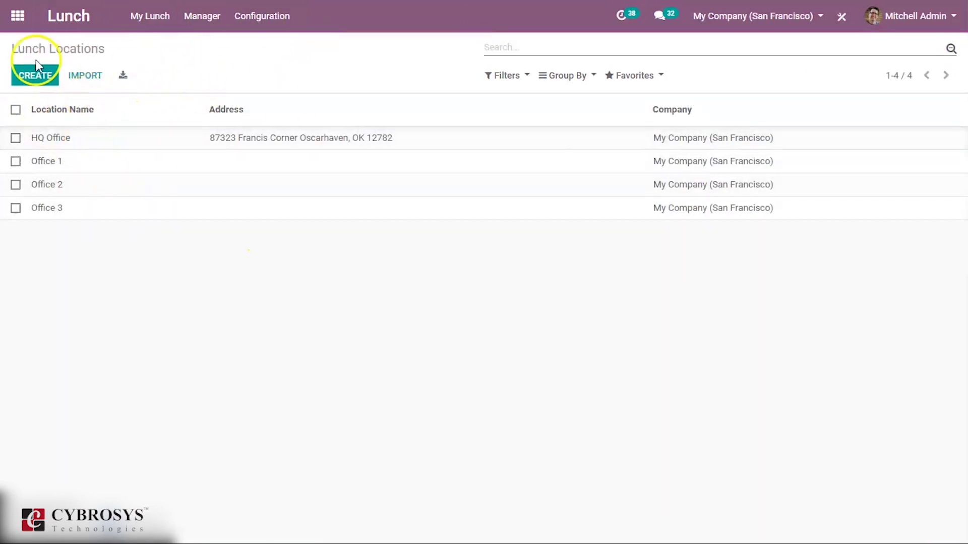
{"action": "left_click", "coordinate": [37, 73]}
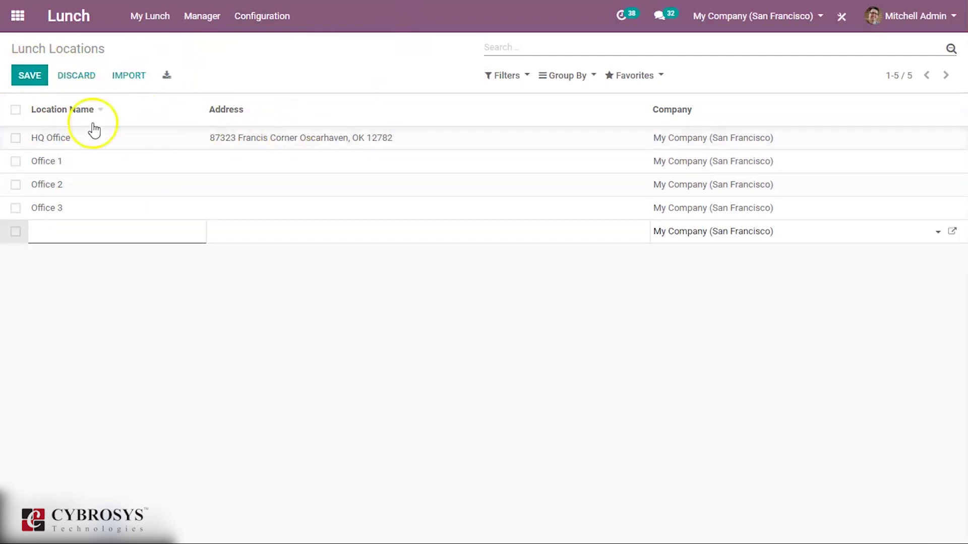
{"action": "left_click", "coordinate": [232, 50]}
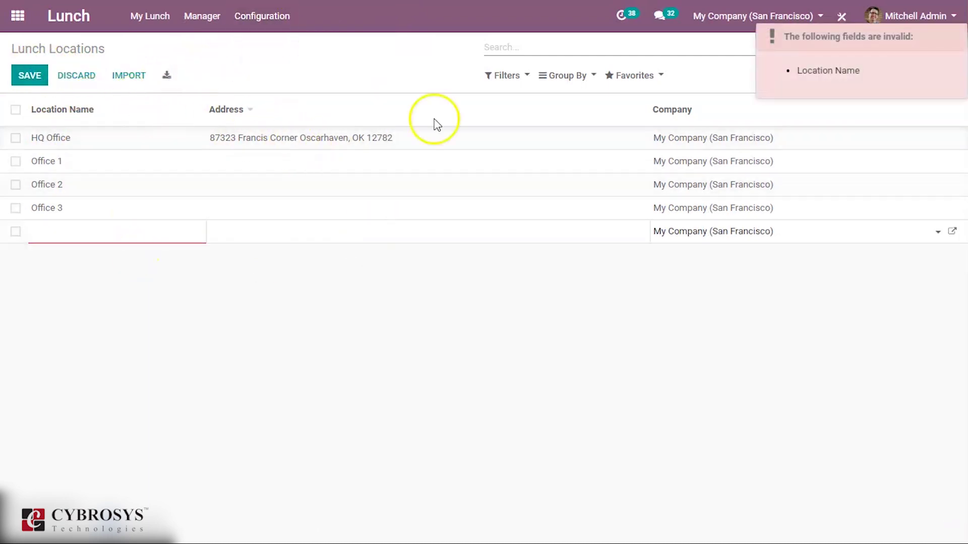
{"action": "left_click", "coordinate": [68, 77]}
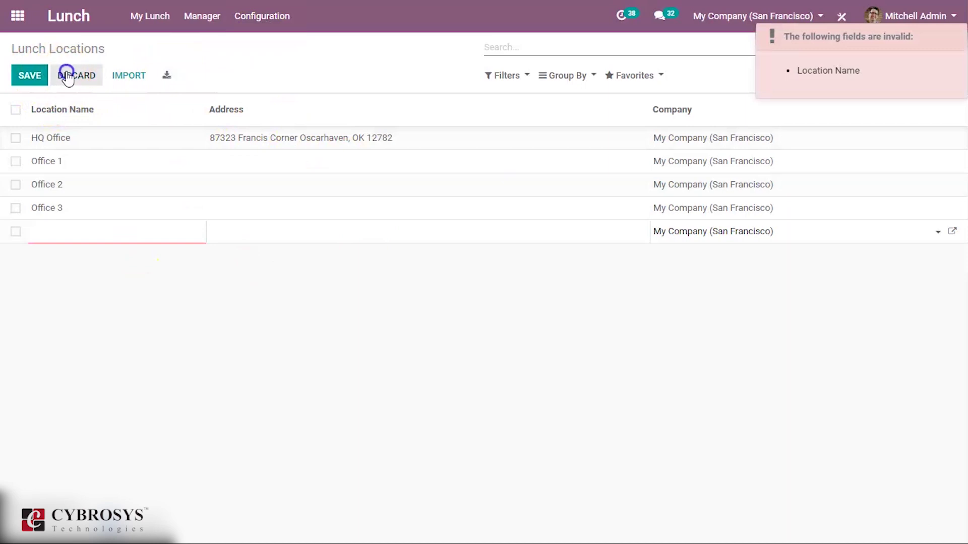
{"action": "left_click", "coordinate": [259, 17]}
{"action": "left_click", "coordinate": [263, 98]}
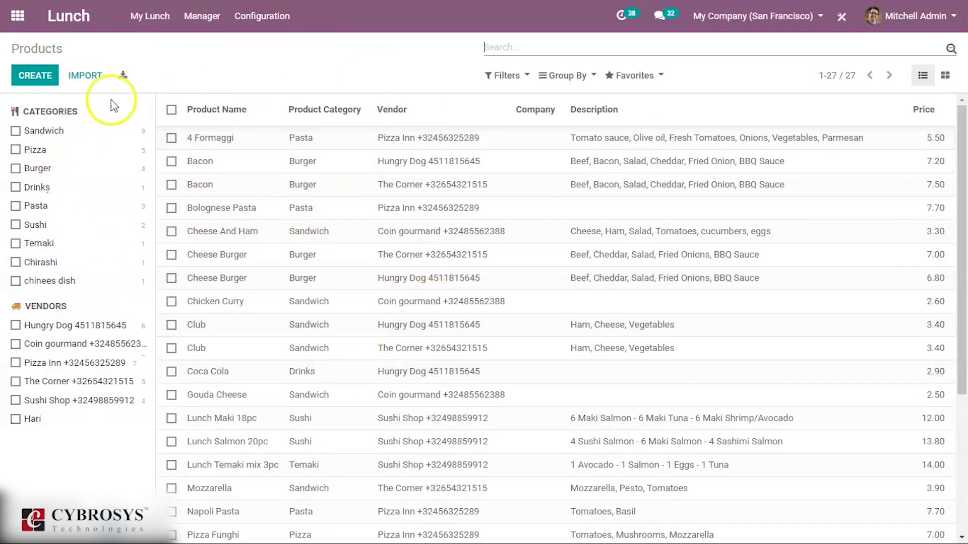
Create a new lunch product named Chicken Burger in the Burger category.
{"action": "left_click", "coordinate": [36, 76]}
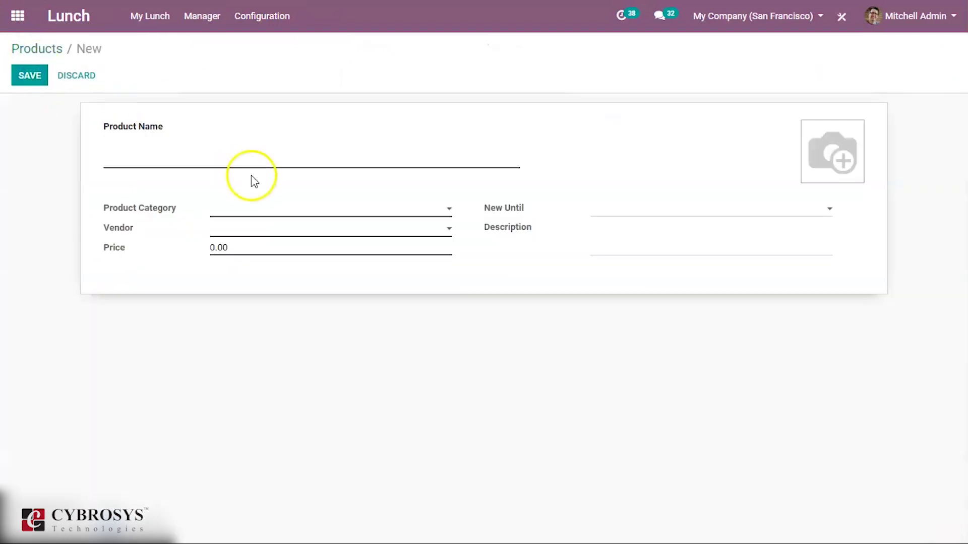
{"action": "left_click", "coordinate": [253, 157]}
{"action": "type", "text": "Burger"}
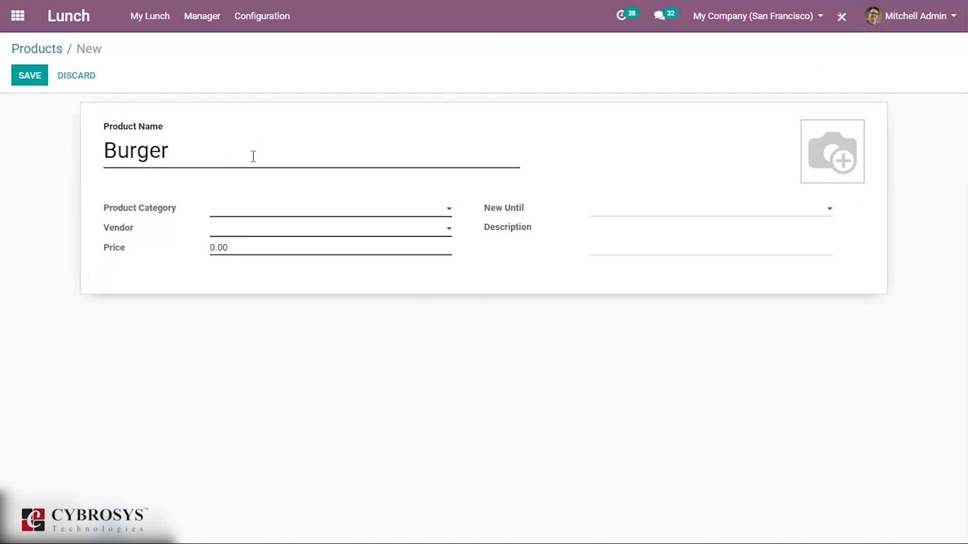
{"action": "left_click", "coordinate": [244, 214]}
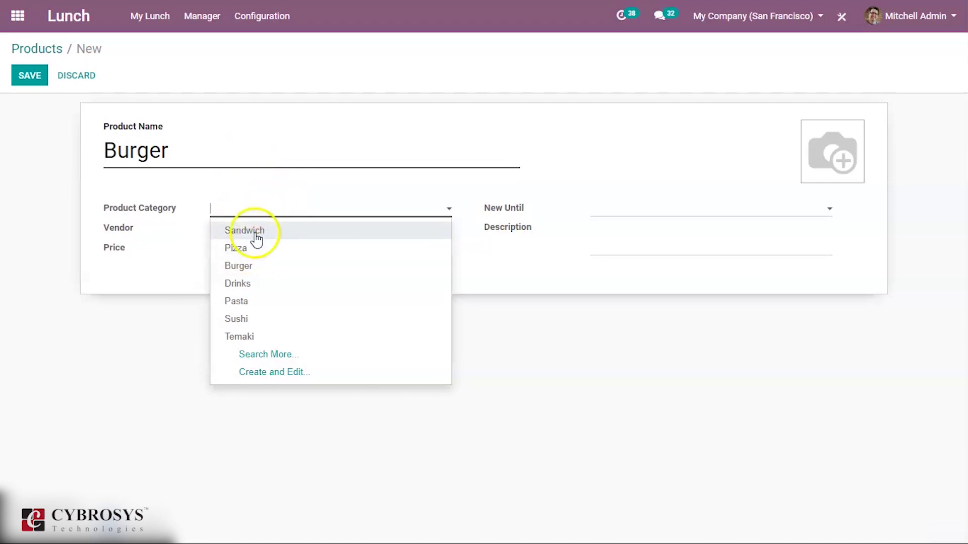
{"action": "left_click", "coordinate": [256, 267]}
{"action": "left_click", "coordinate": [188, 153]}
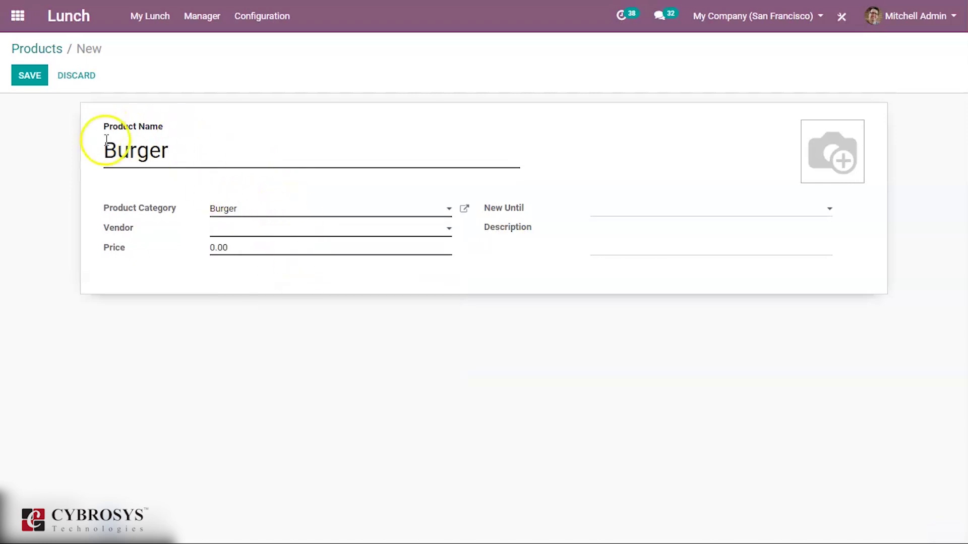
{"action": "type", "text": "Chicken"}
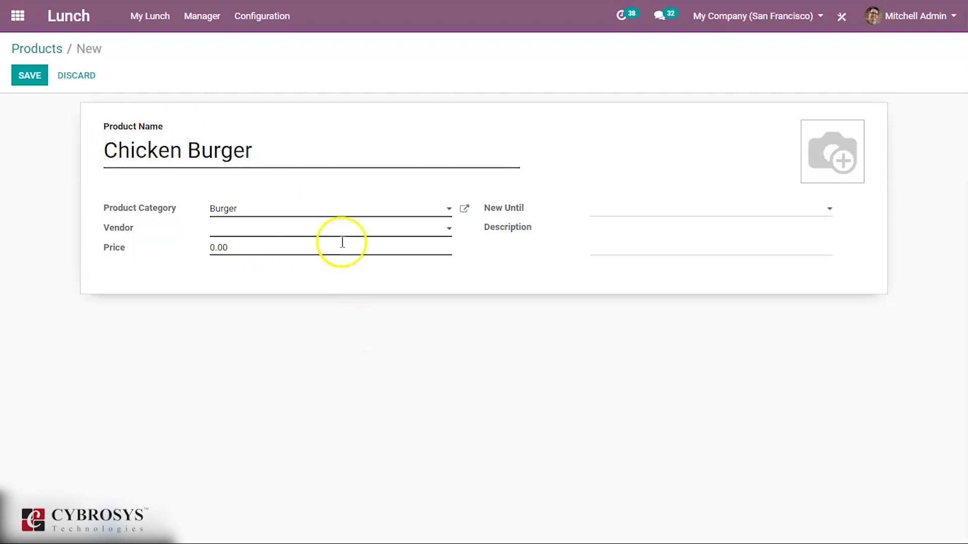
Assign the new vendor, price 110 and New Until 03/07/2020, then save.
{"action": "left_click", "coordinate": [330, 229]}
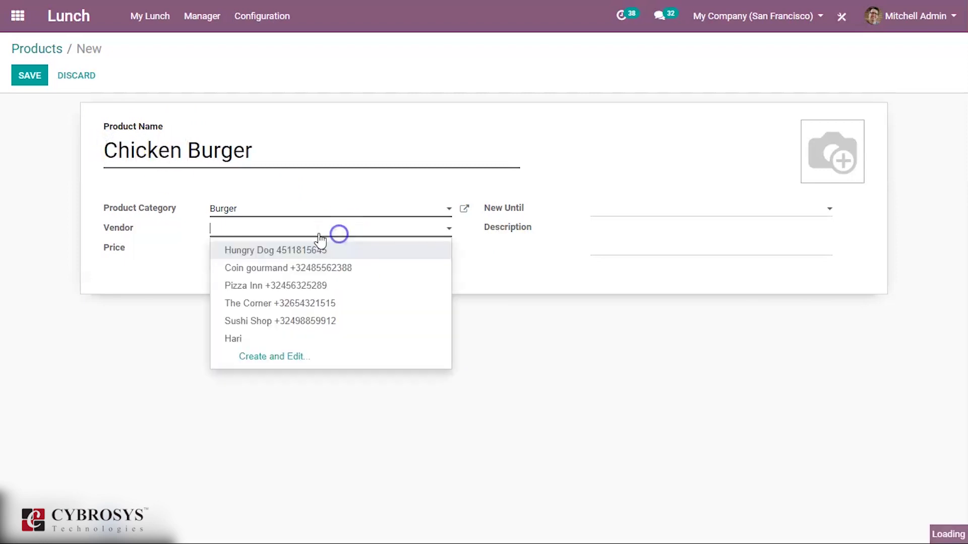
{"action": "left_click", "coordinate": [250, 349]}
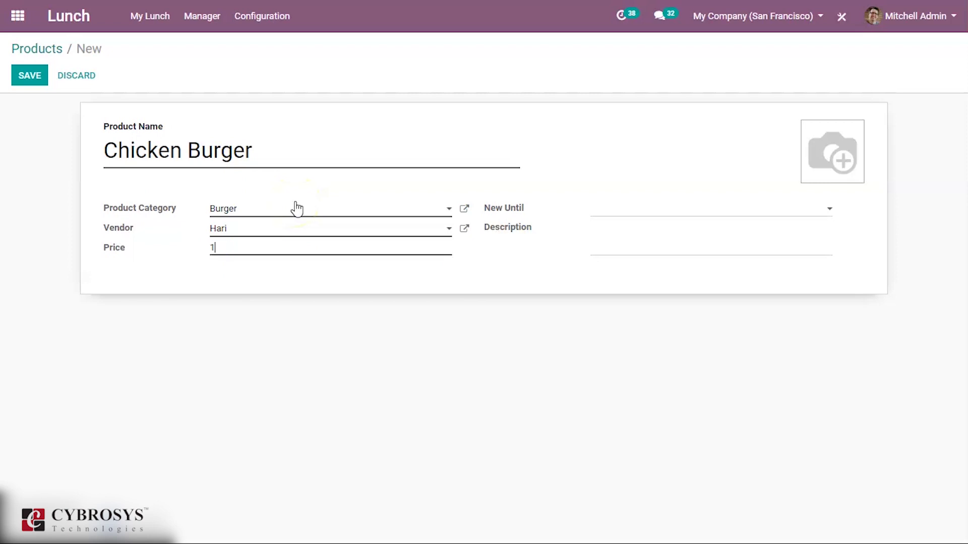
{"action": "type", "text": "110"}
{"action": "left_click", "coordinate": [626, 211]}
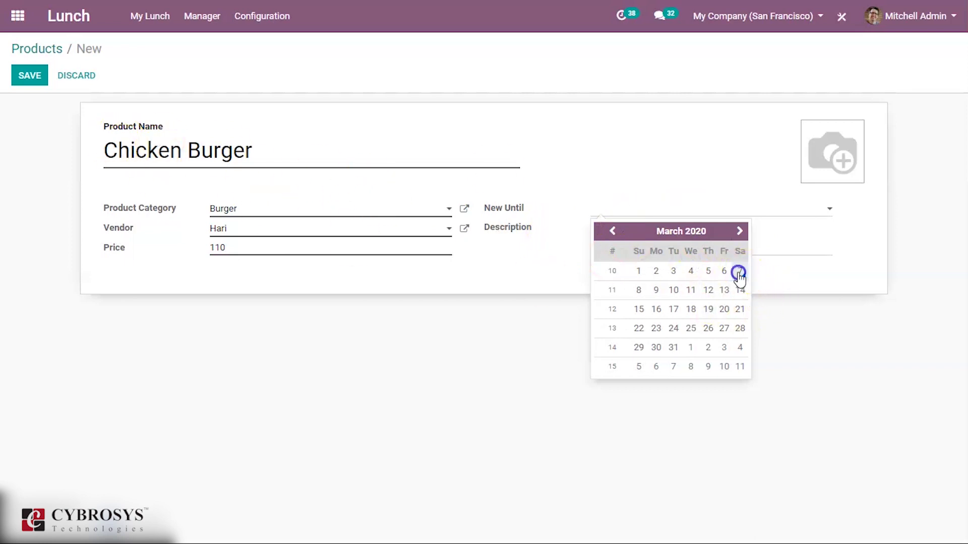
{"action": "left_click", "coordinate": [739, 273]}
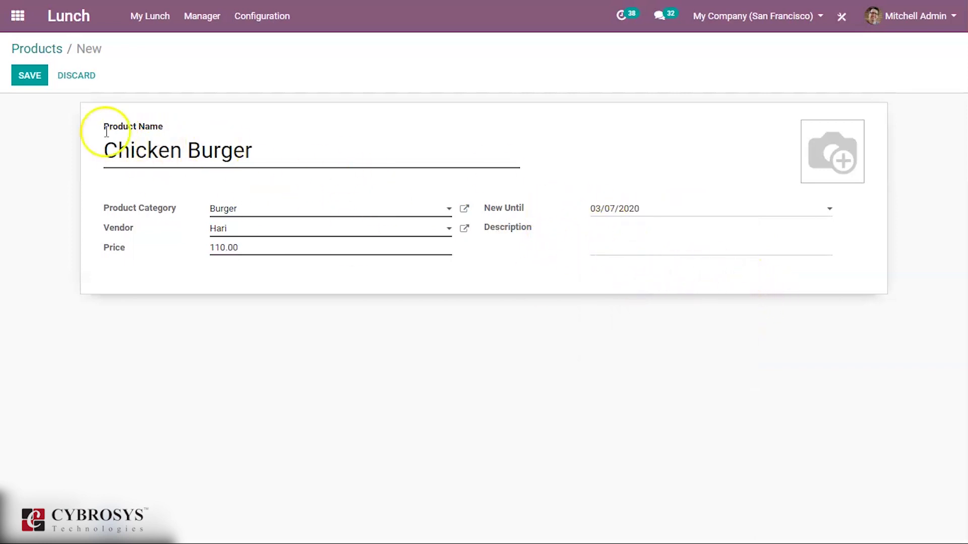
{"action": "left_click", "coordinate": [23, 75]}
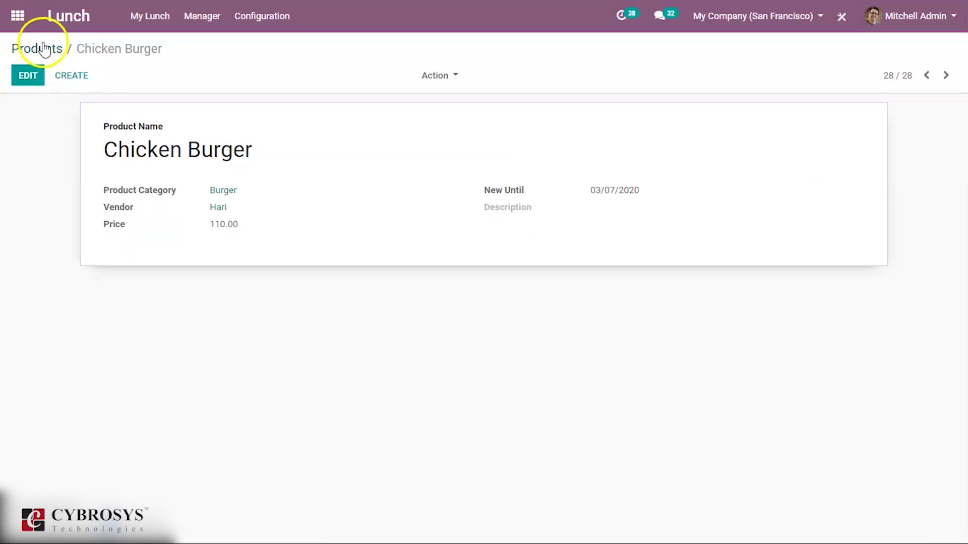
Extend the Chicken Burger's New Until date to 03/11/2020, save, and return to products.
{"action": "left_click", "coordinate": [32, 66]}
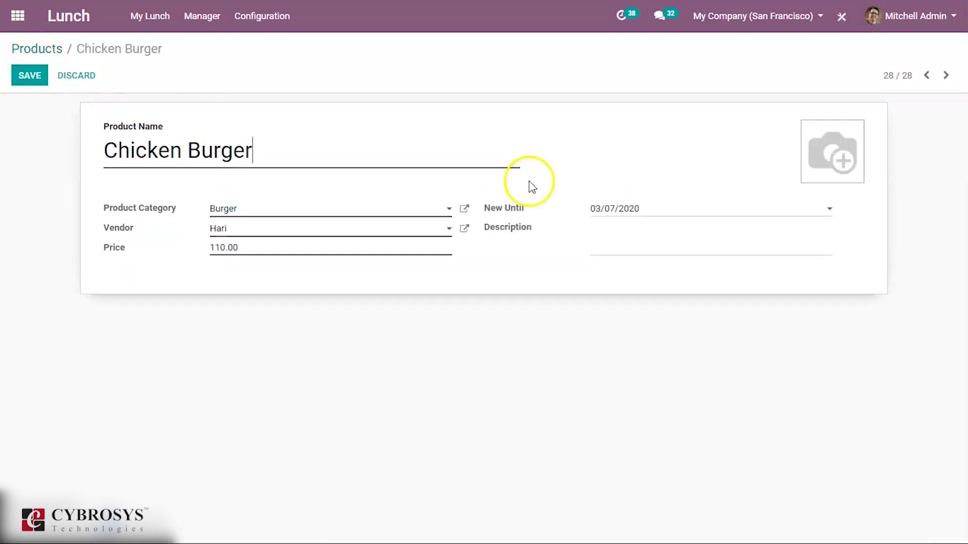
{"action": "left_click", "coordinate": [625, 209]}
{"action": "left_click", "coordinate": [691, 291]}
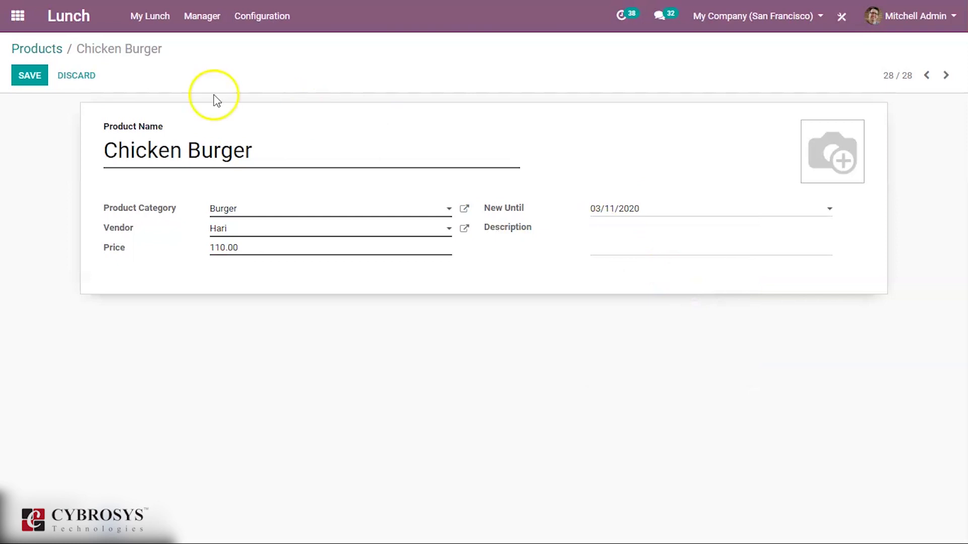
{"action": "left_click", "coordinate": [28, 78]}
{"action": "left_click", "coordinate": [47, 50]}
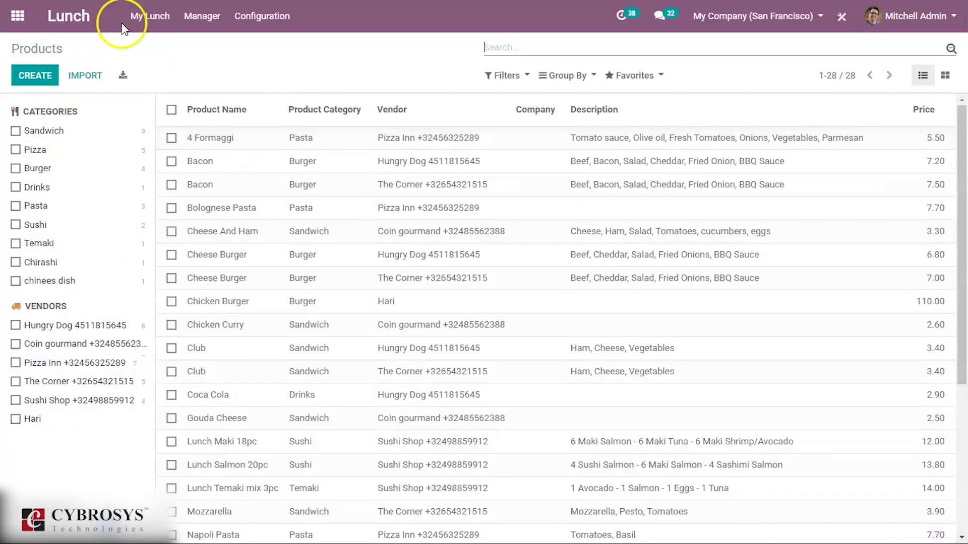
Check the new vendor's products on the lunch order page, then open Product Categories.
{"action": "left_click", "coordinate": [152, 21]}
{"action": "left_click", "coordinate": [157, 49]}
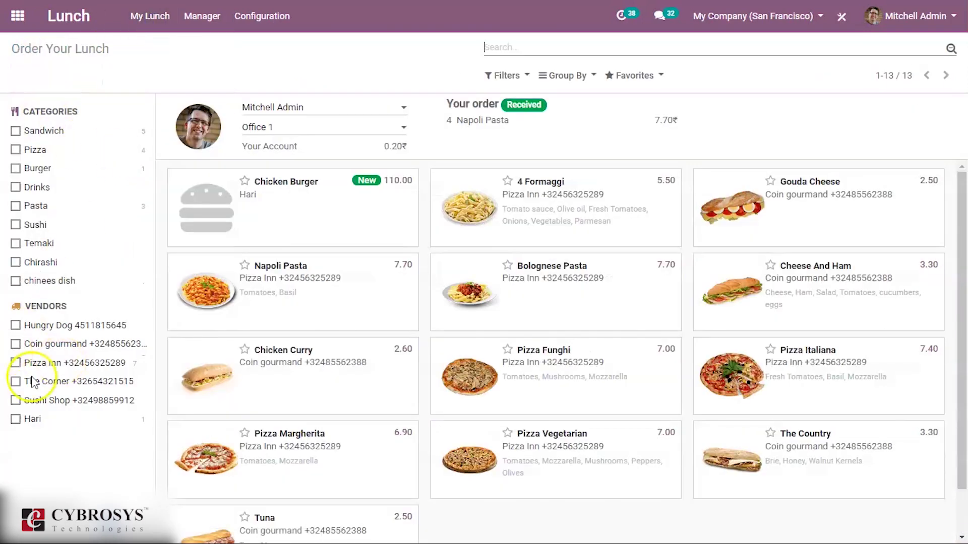
{"action": "left_click", "coordinate": [32, 420]}
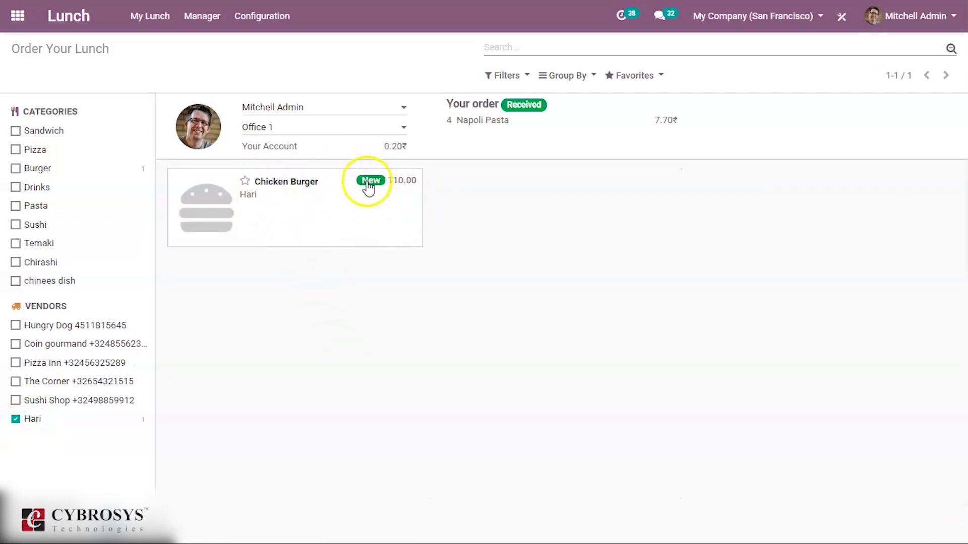
{"action": "left_click", "coordinate": [256, 13]}
{"action": "left_click", "coordinate": [266, 121]}
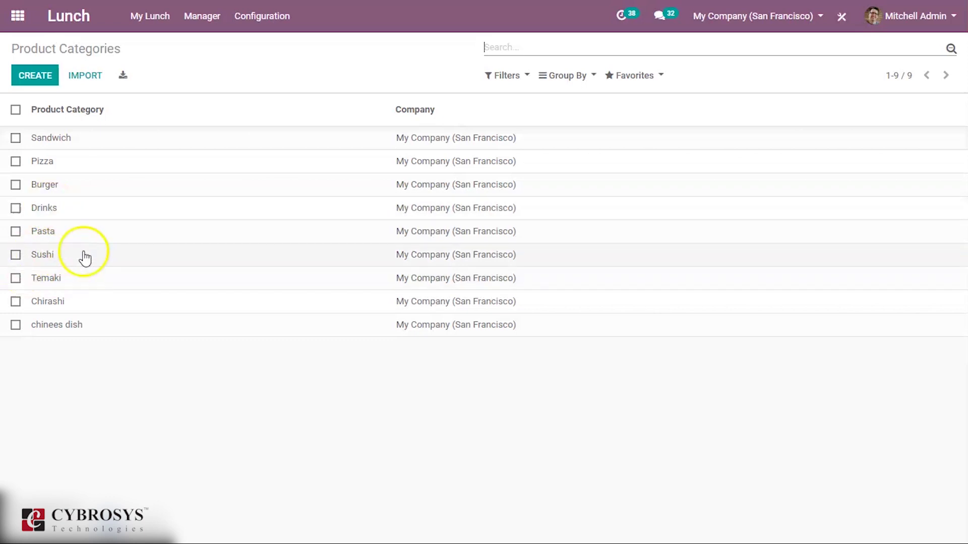
Create a new lunch alert from Configuration > Alerts and begin typing its name 'Lunch 1:30'.
{"action": "left_click", "coordinate": [287, 15]}
{"action": "left_click", "coordinate": [273, 140]}
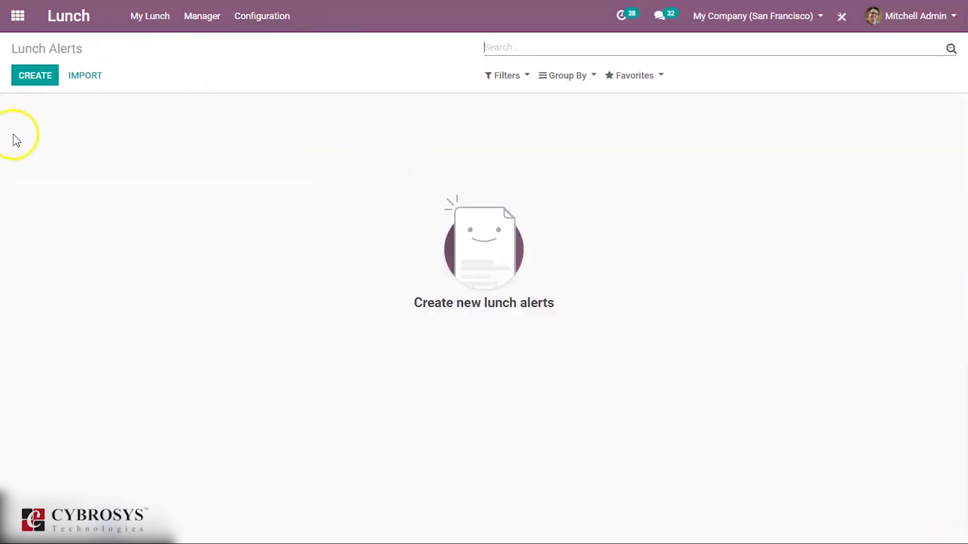
{"action": "left_click", "coordinate": [28, 82]}
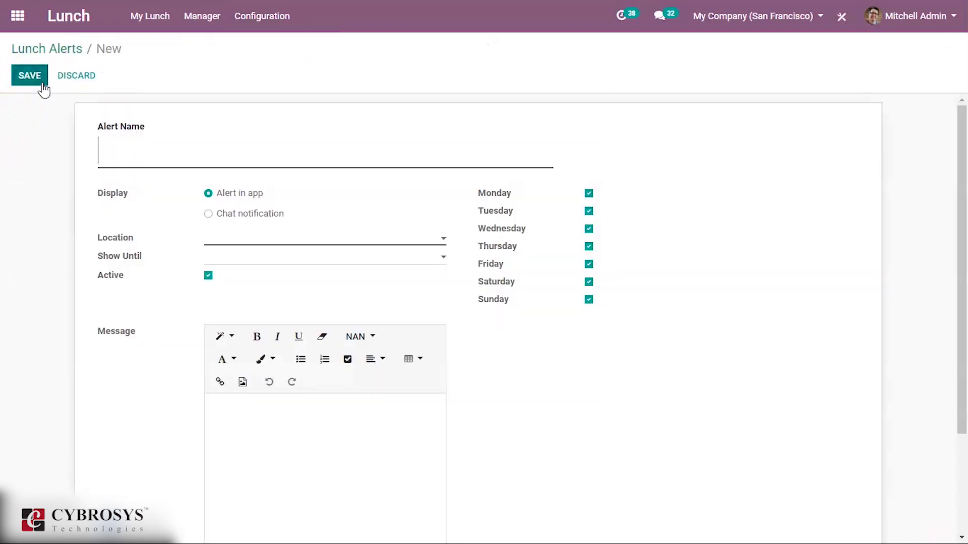
{"action": "left_click", "coordinate": [190, 164]}
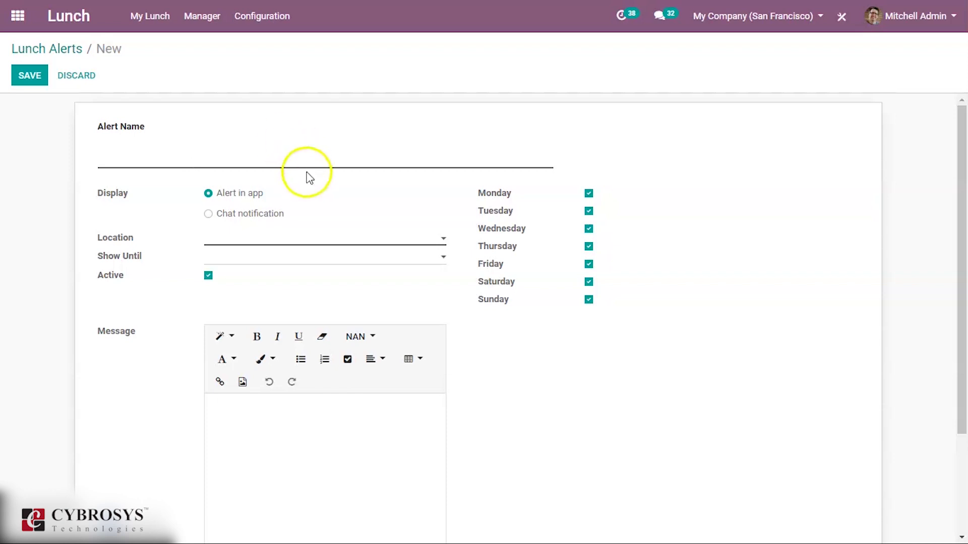
{"action": "left_click", "coordinate": [318, 161]}
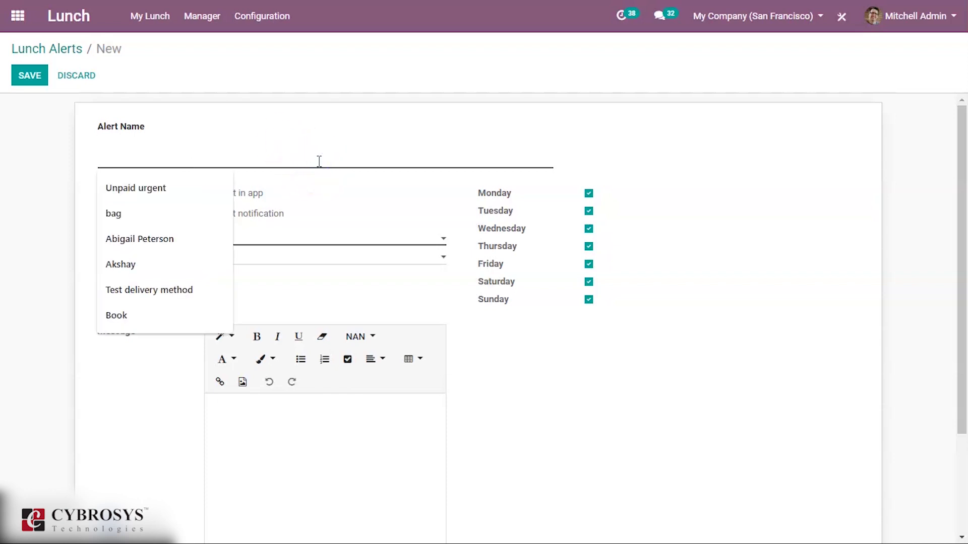
{"action": "type", "text": "Lunch 1:30"}
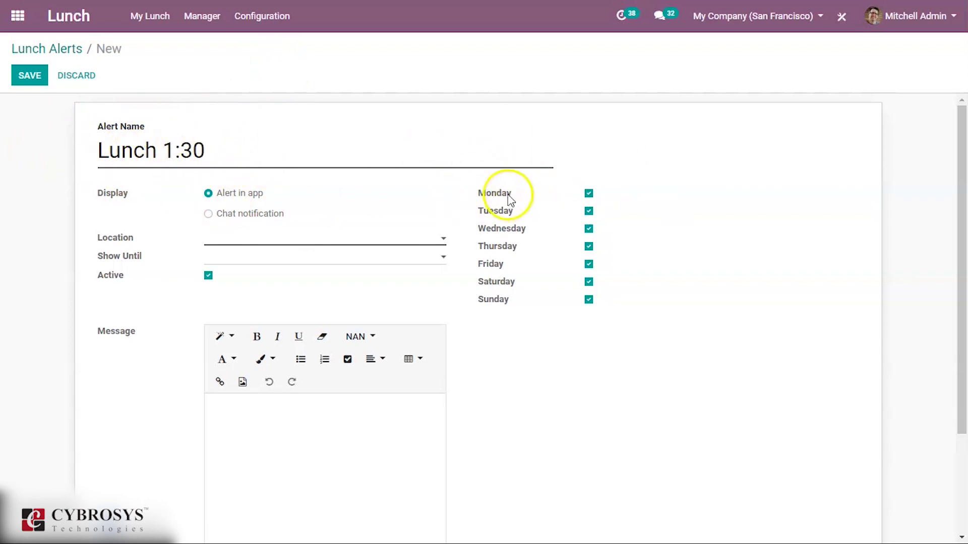
{"action": "left_click", "coordinate": [588, 211]}
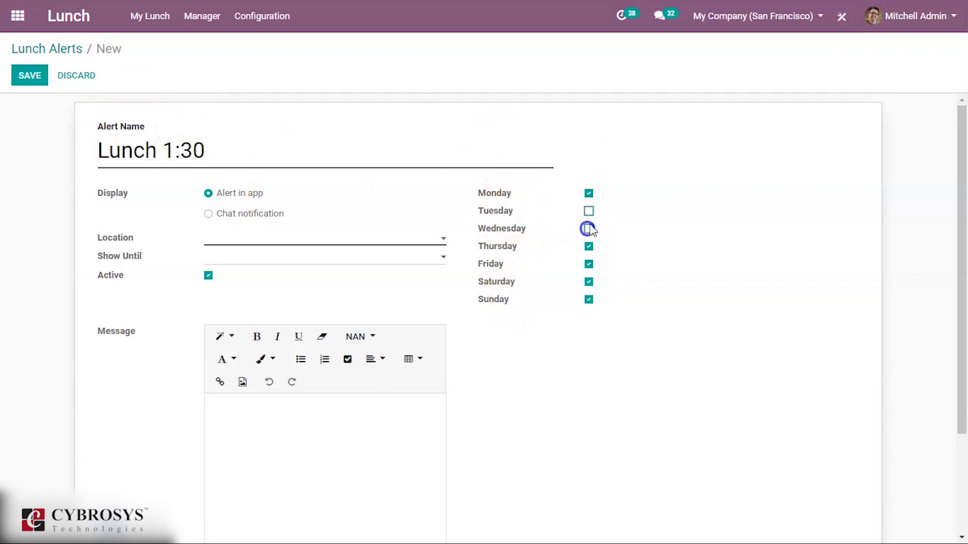
{"action": "left_click", "coordinate": [589, 228]}
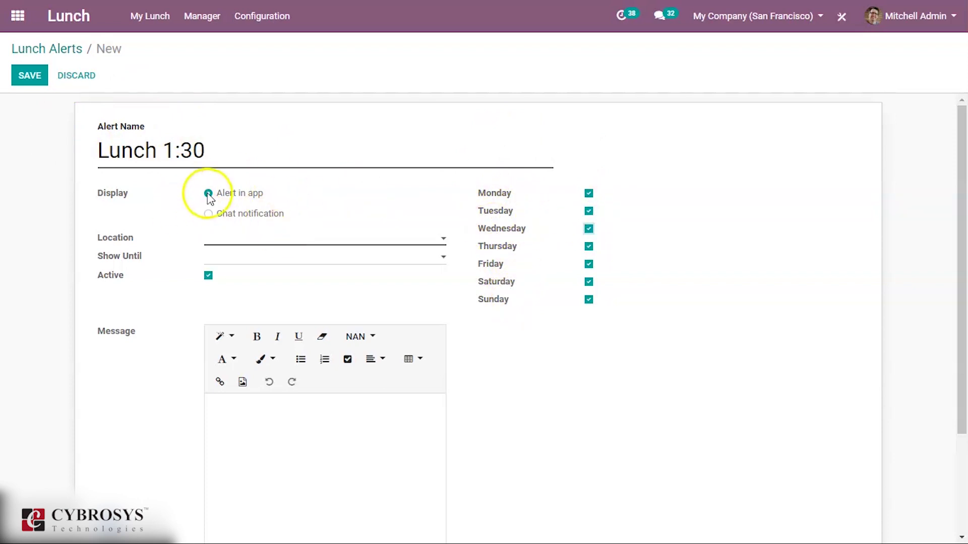
{"action": "left_click", "coordinate": [237, 214]}
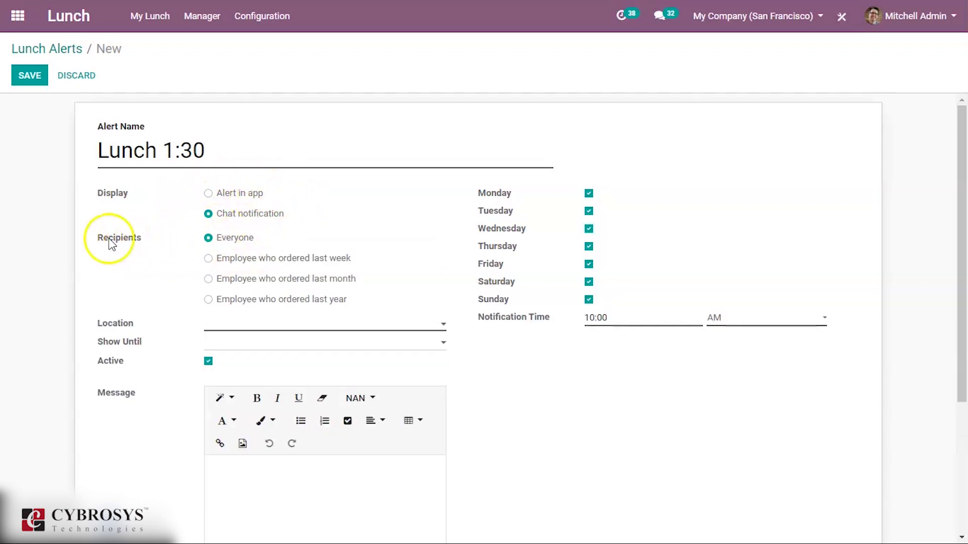
{"action": "left_click", "coordinate": [276, 259]}
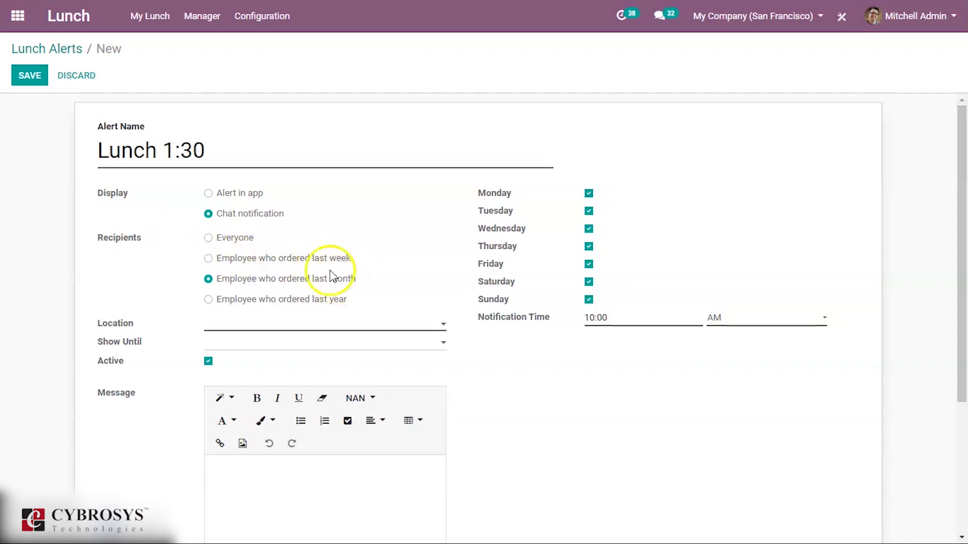
{"action": "left_click", "coordinate": [297, 303]}
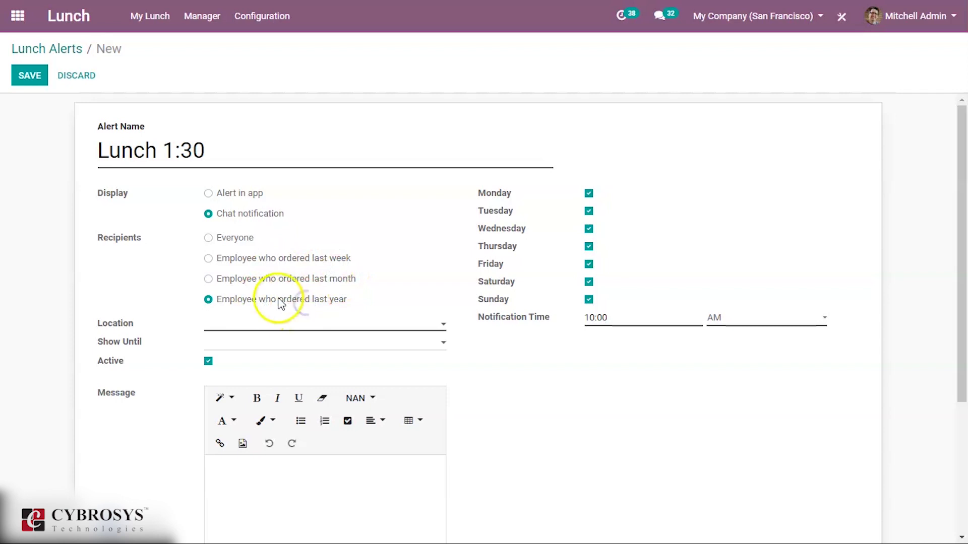
{"action": "left_click", "coordinate": [239, 243]}
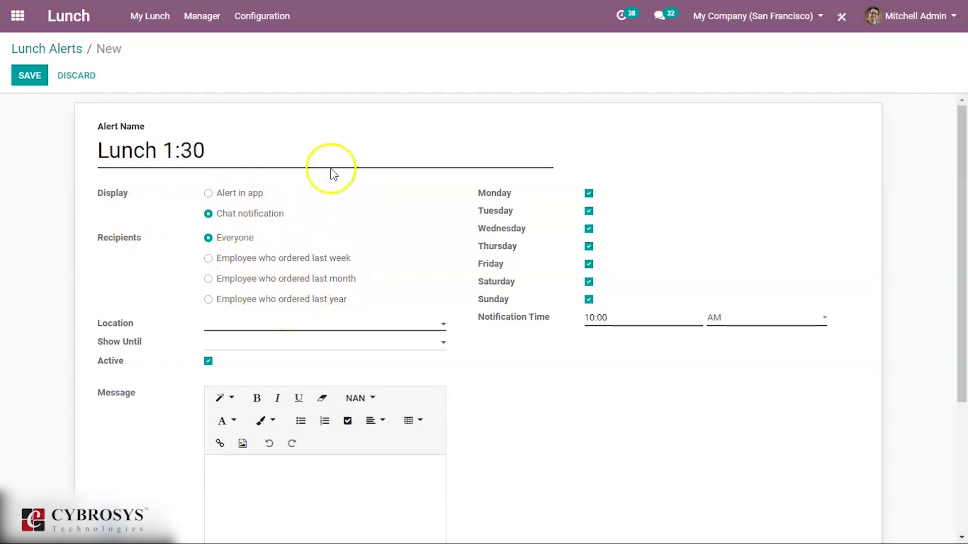
{"action": "left_click", "coordinate": [208, 195]}
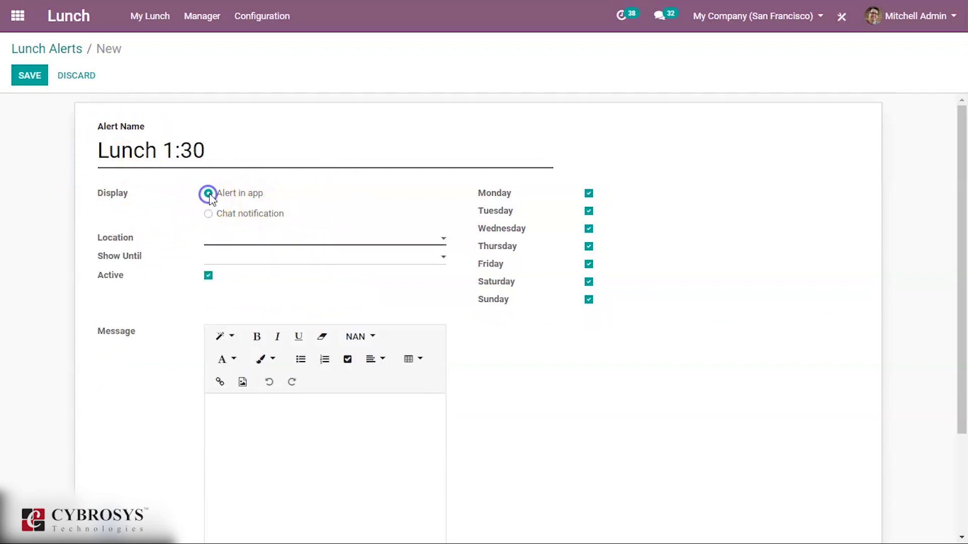
Target the alert to Office 1 and Office 3, show it until 03/30/2020, add the message, and save.
{"action": "left_click", "coordinate": [264, 240]}
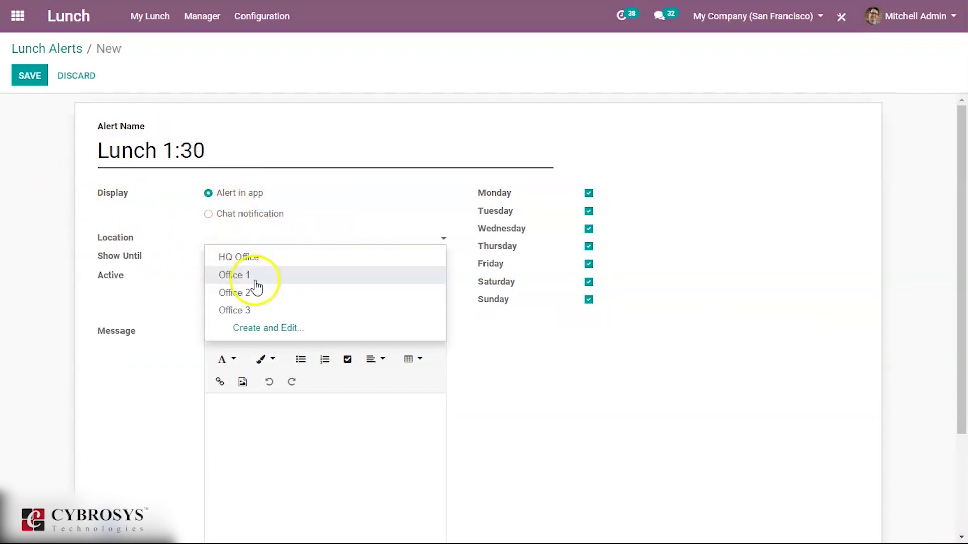
{"action": "left_click", "coordinate": [309, 277]}
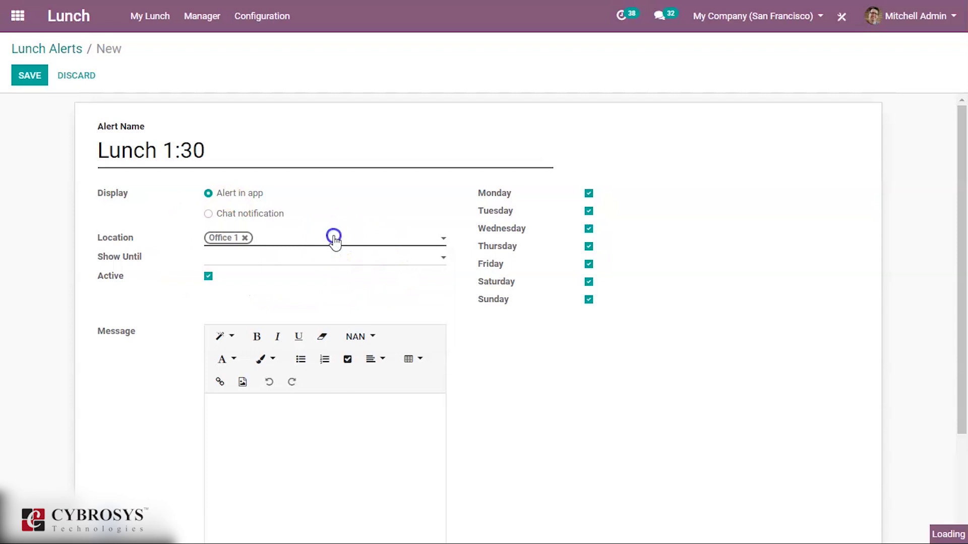
{"action": "left_click", "coordinate": [335, 240]}
{"action": "left_click", "coordinate": [345, 289]}
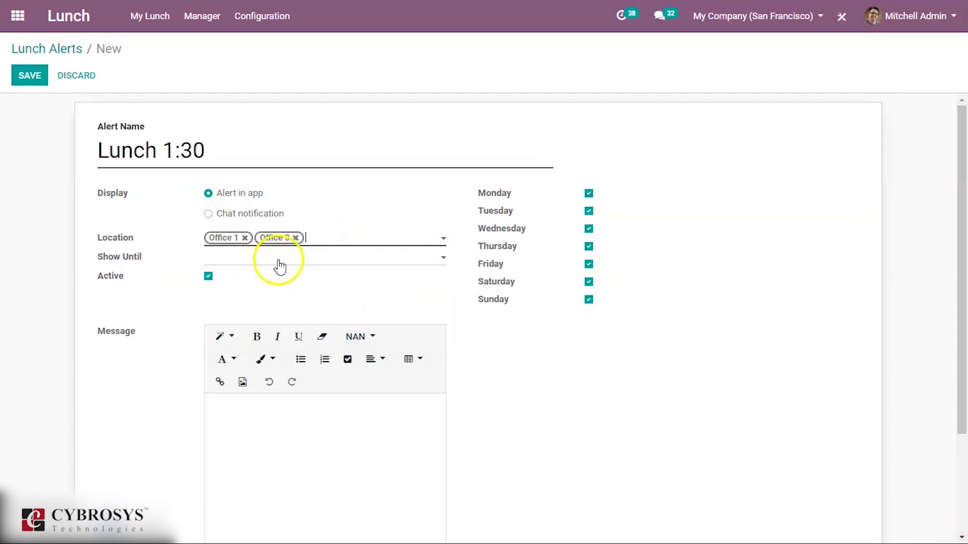
{"action": "left_click", "coordinate": [345, 261]}
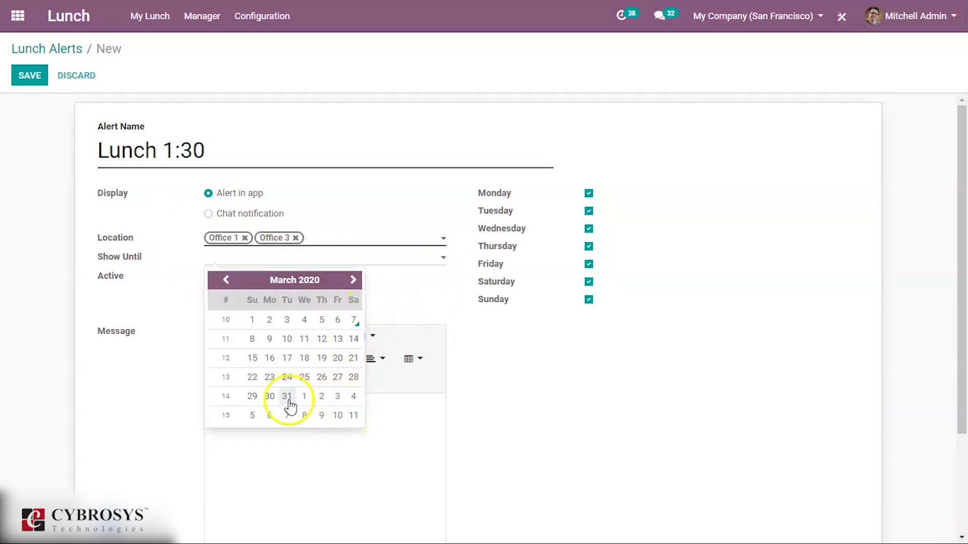
{"action": "left_click", "coordinate": [269, 397]}
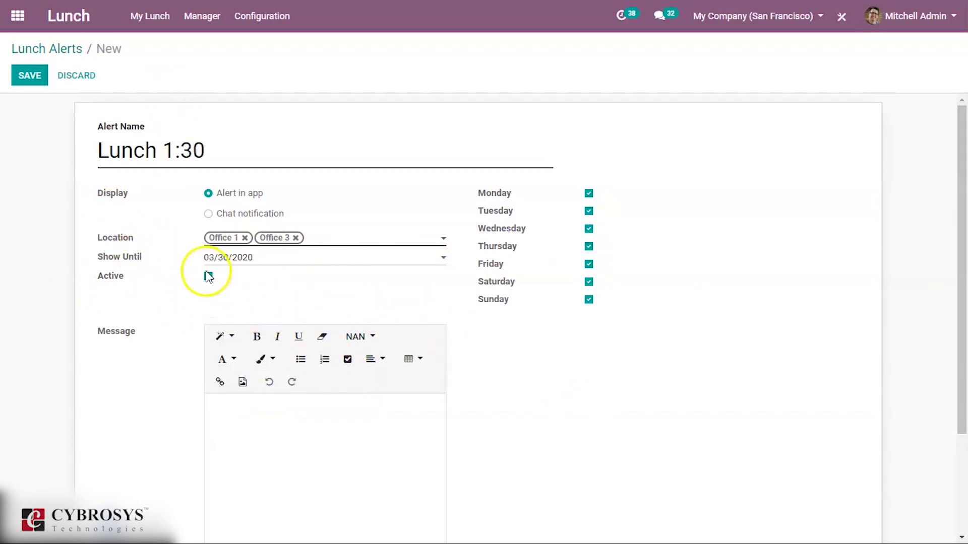
{"action": "left_click", "coordinate": [294, 434]}
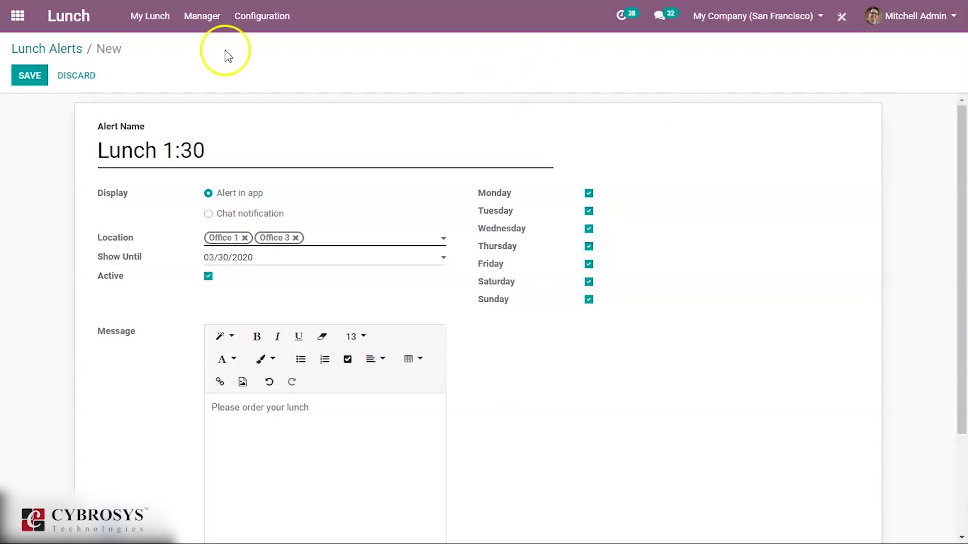
{"action": "left_click", "coordinate": [30, 75]}
Go back to the Lunch Alerts list, then open the Lunch Settings page.
{"action": "left_click", "coordinate": [55, 47]}
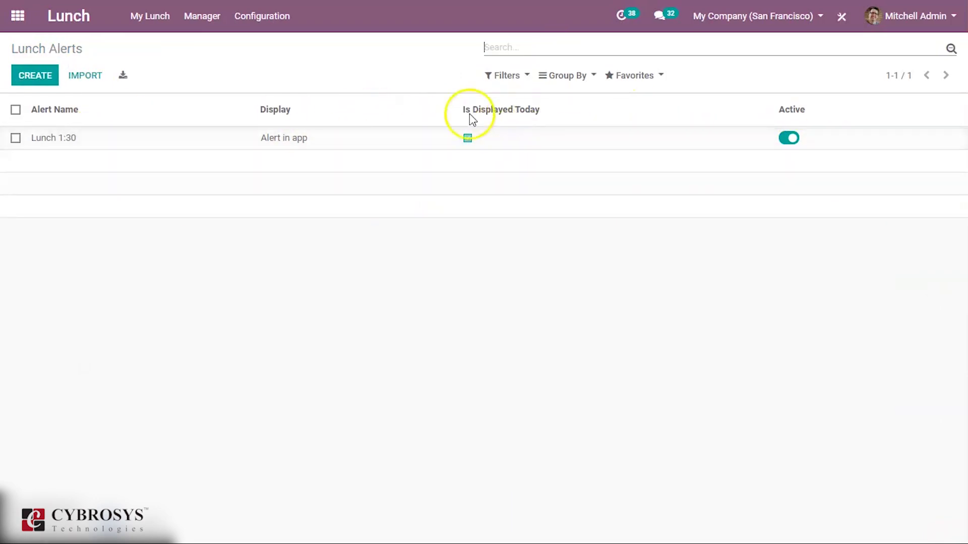
{"action": "left_click", "coordinate": [263, 20]}
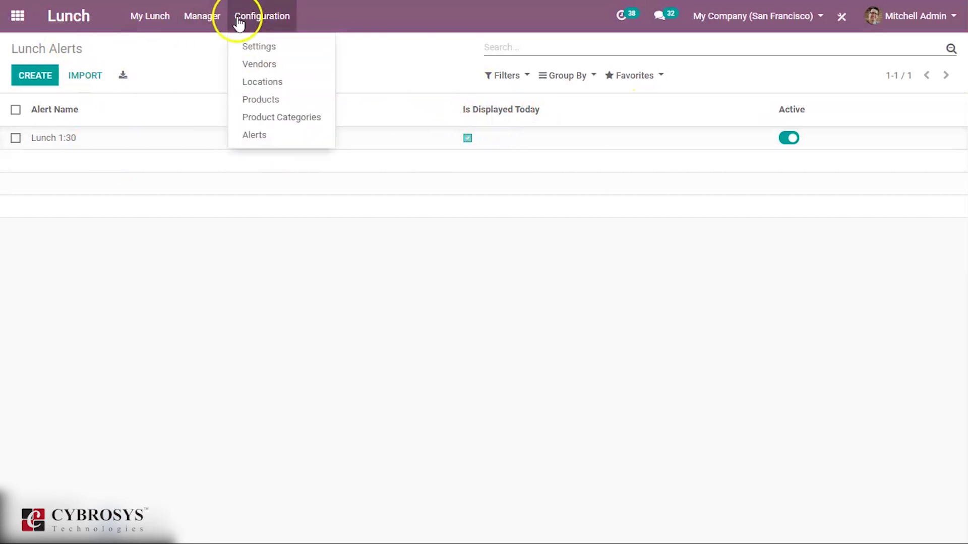
{"action": "left_click", "coordinate": [258, 47]}
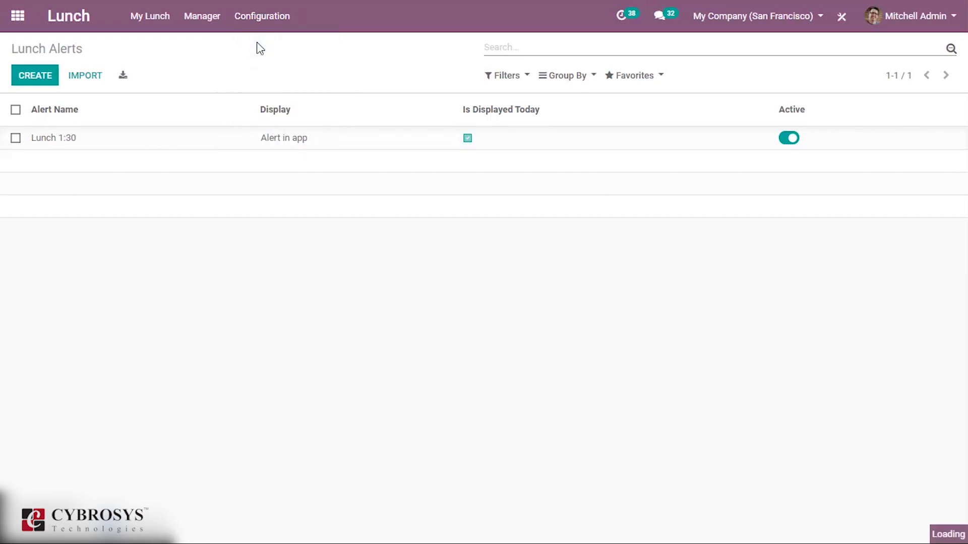
{"action": "left_click", "coordinate": [267, 20]}
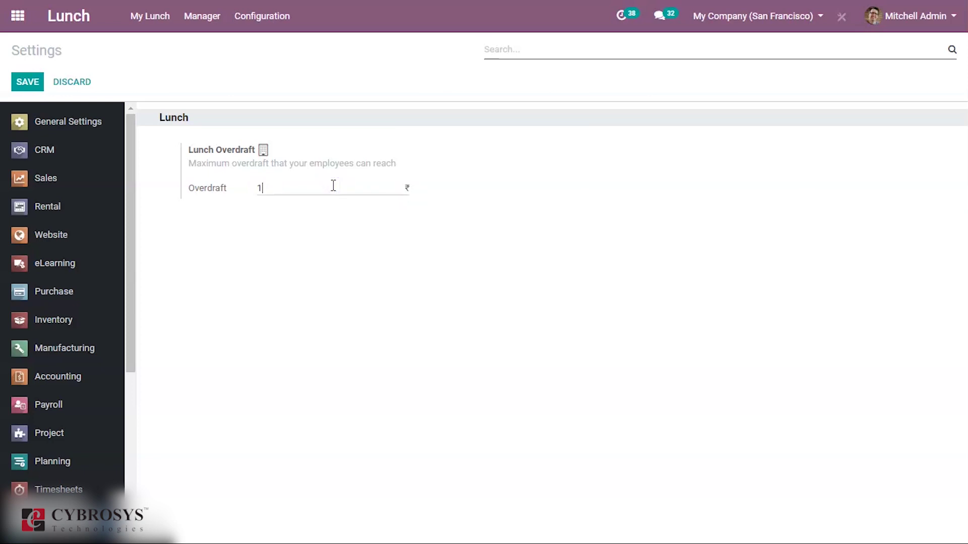
Enter 10 as the Lunch Overdraft limit in Lunch Settings and save it.
{"action": "left_click", "coordinate": [234, 214]}
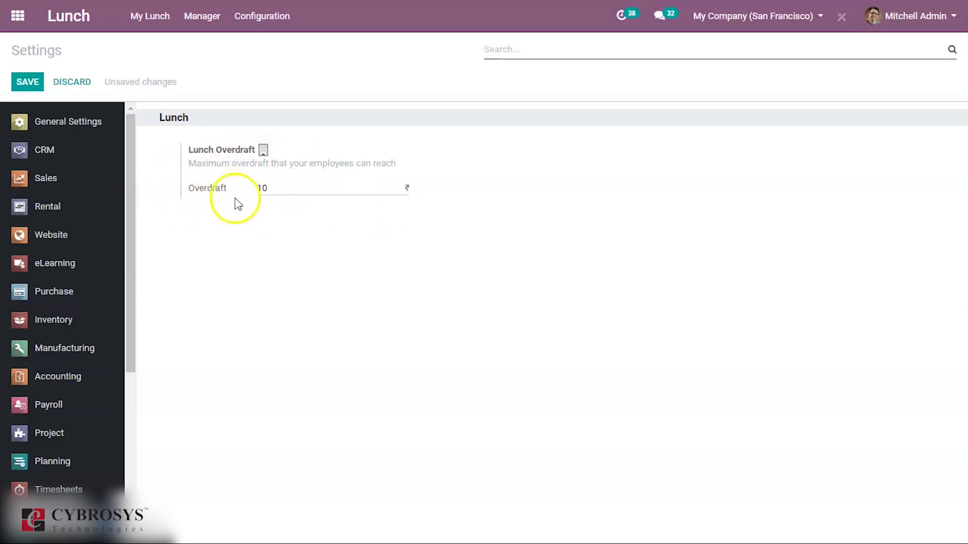
{"action": "left_click", "coordinate": [35, 78]}
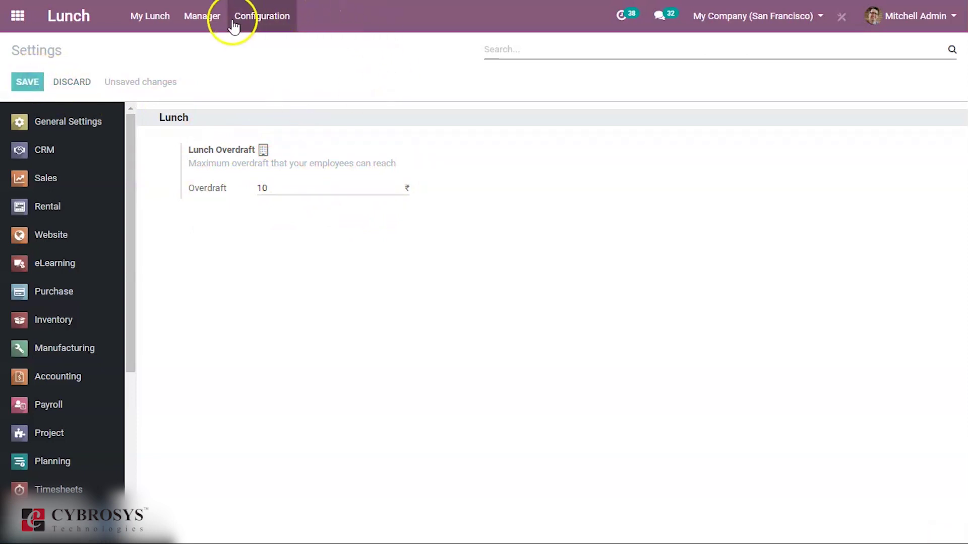